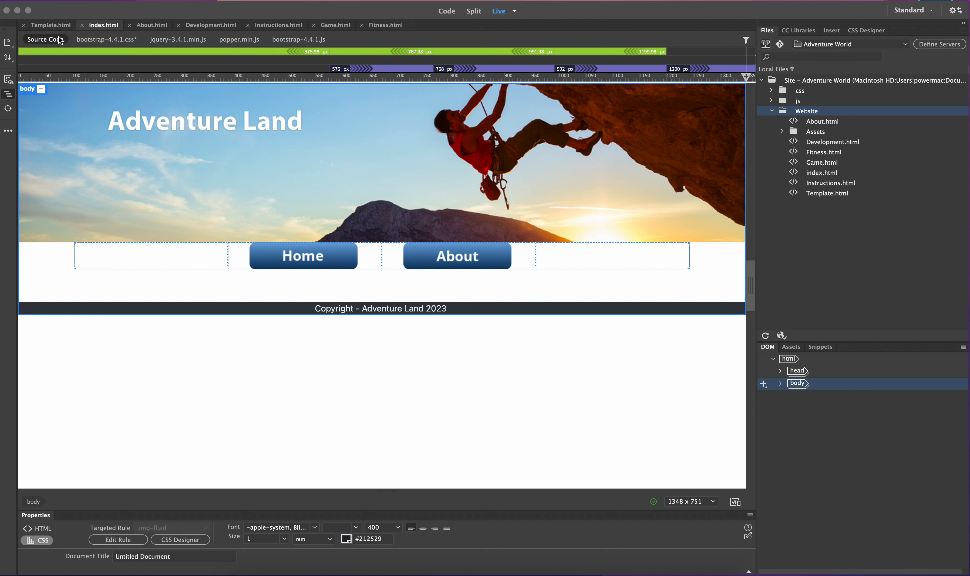
Browse through the open page documents, ending on index.html
{"action": "left_click", "coordinate": [162, 27]}
{"action": "left_click", "coordinate": [206, 25]}
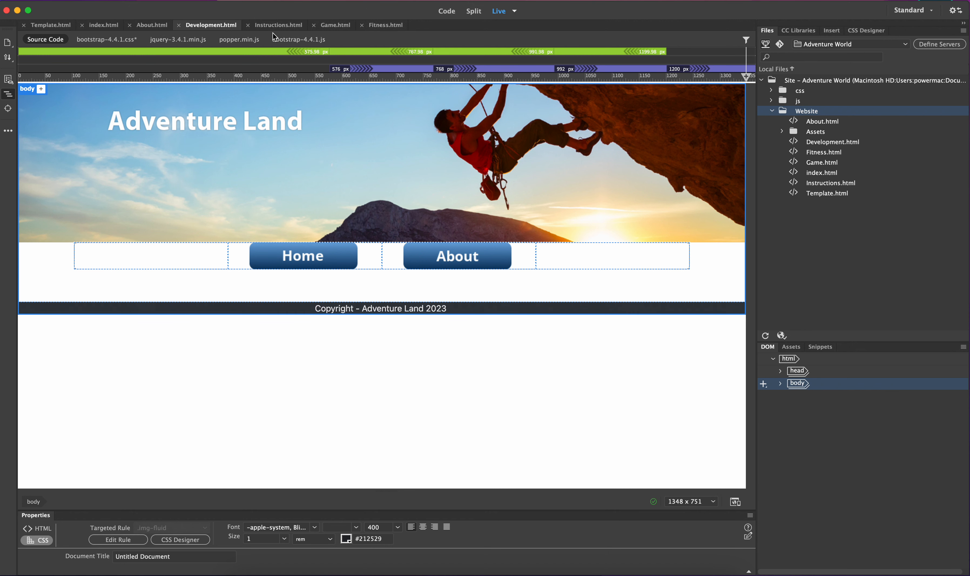
{"action": "left_click", "coordinate": [296, 28]}
{"action": "left_click", "coordinate": [333, 26]}
{"action": "left_click", "coordinate": [386, 25]}
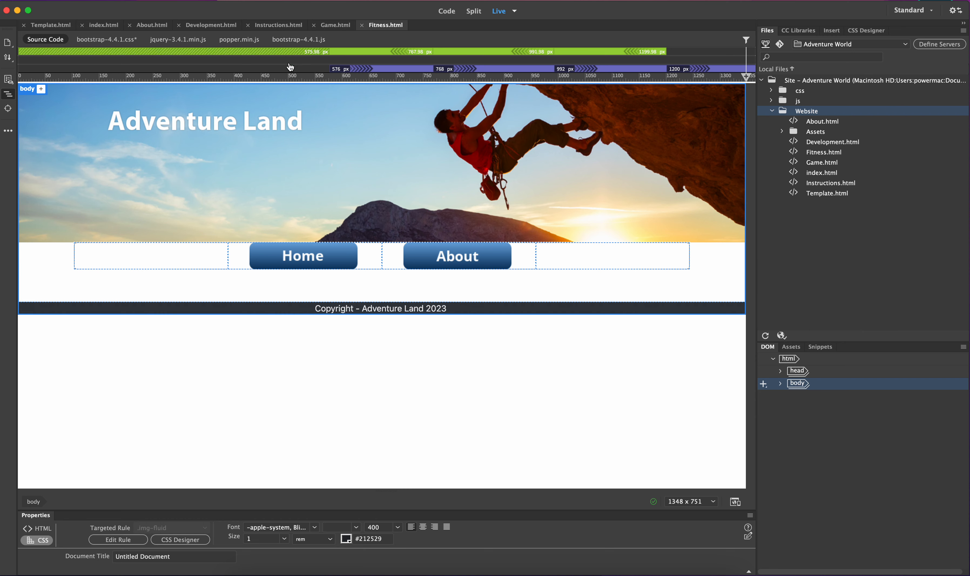
{"action": "left_click", "coordinate": [103, 26]}
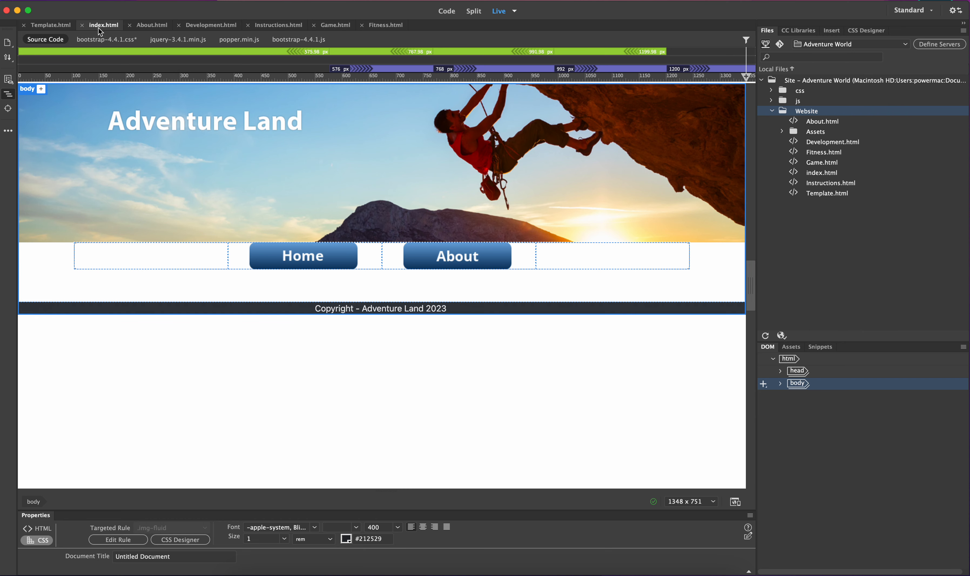
{"action": "left_click", "coordinate": [43, 29]}
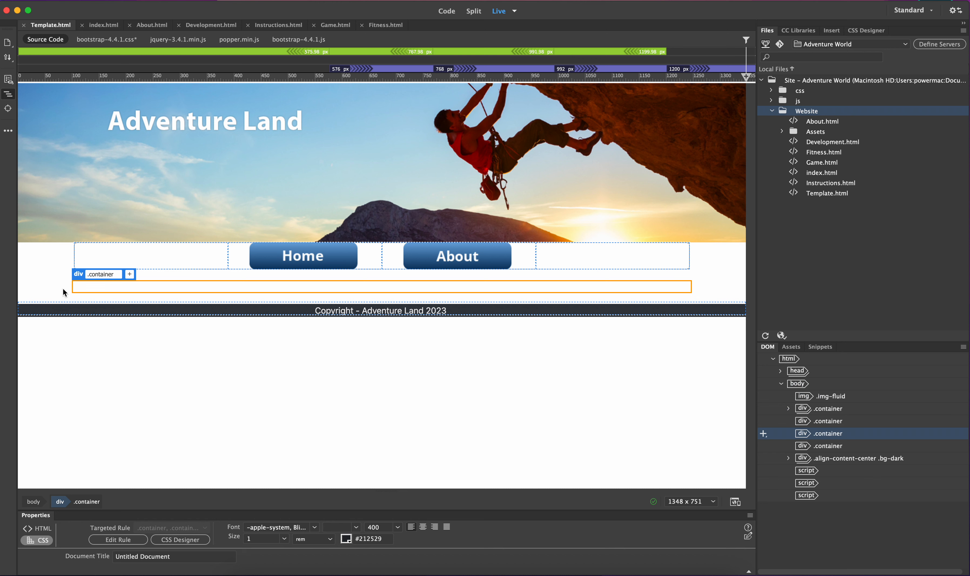
{"action": "left_click", "coordinate": [105, 26]}
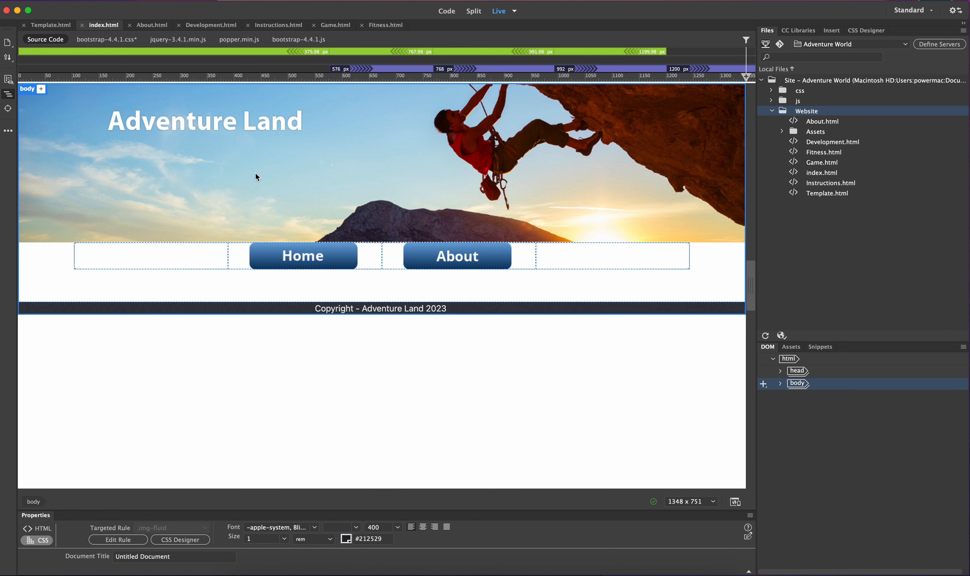
Expand the body in the DOM tree and inspect the empty container divs of index.html
{"action": "left_click", "coordinate": [780, 383]}
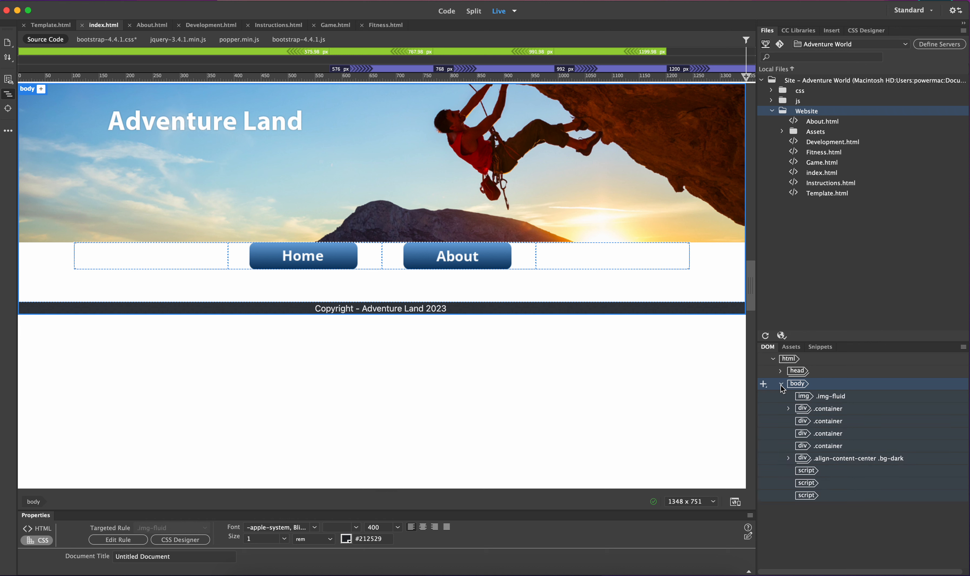
{"action": "left_click", "coordinate": [816, 426]}
{"action": "left_click", "coordinate": [816, 434]}
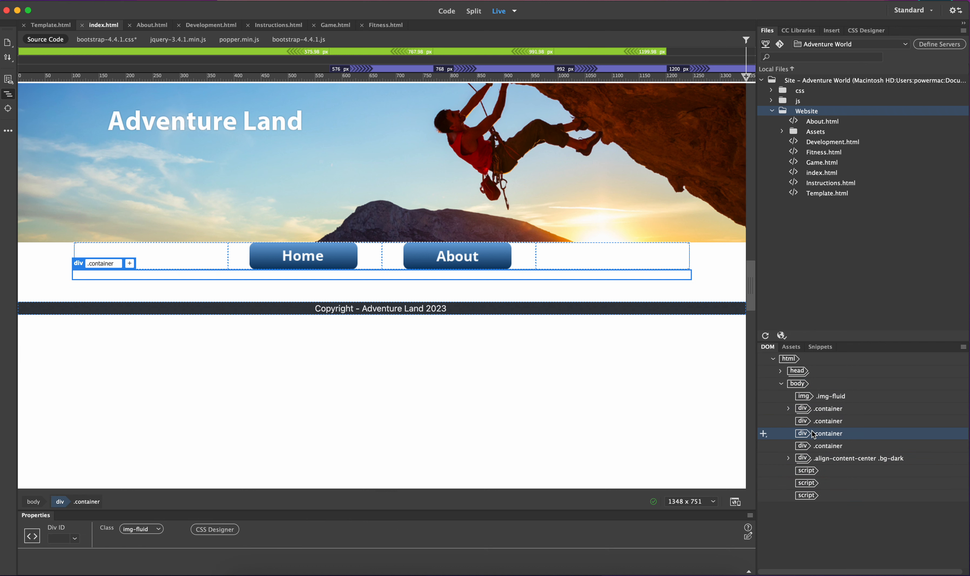
{"action": "left_click", "coordinate": [814, 449]}
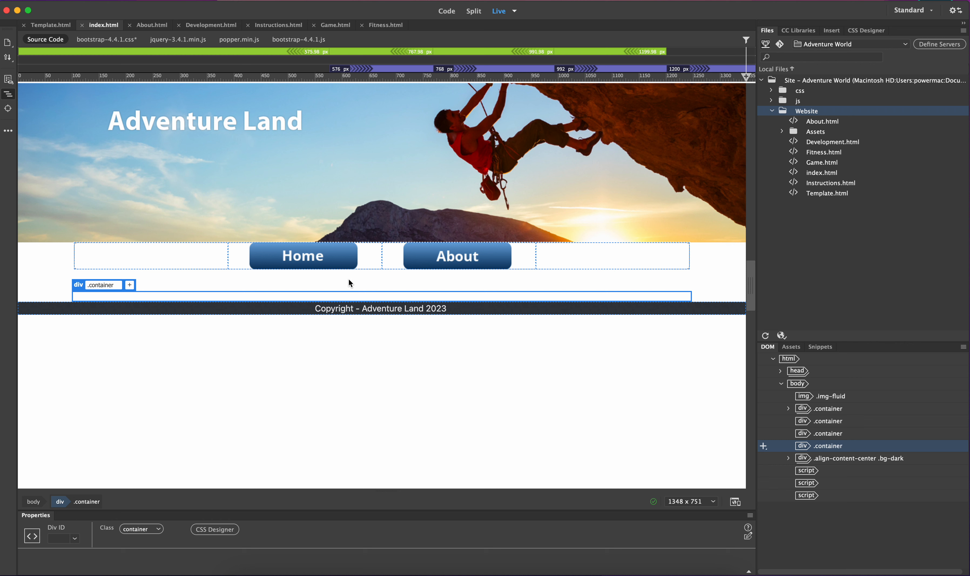
{"action": "left_click", "coordinate": [384, 278]}
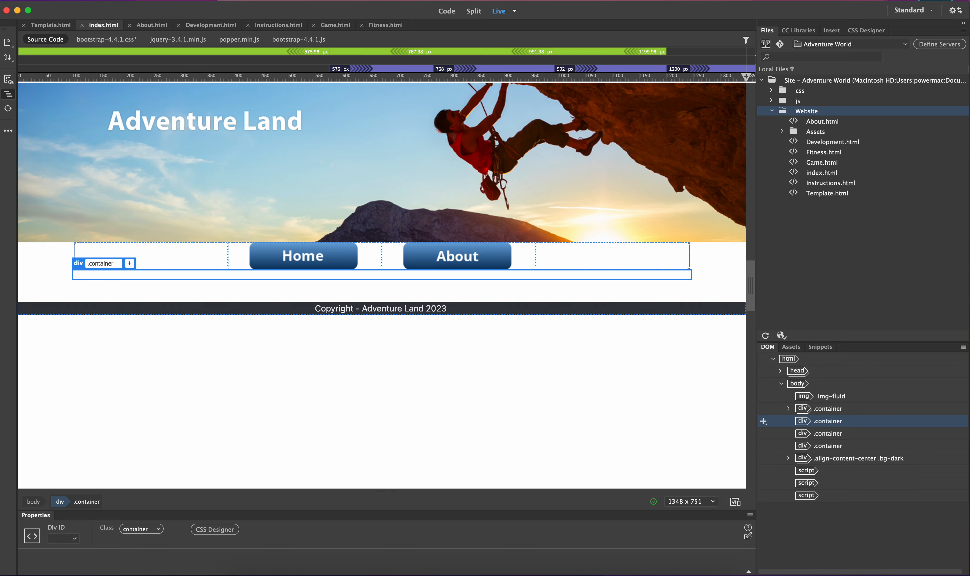
Switch to PowerPoint to view the layout sketch in Dreamweaver Tutorial Layouts, then return
{"action": "left_click_drag", "start_coordinate": [728, 575], "coordinate": [720, 106]}
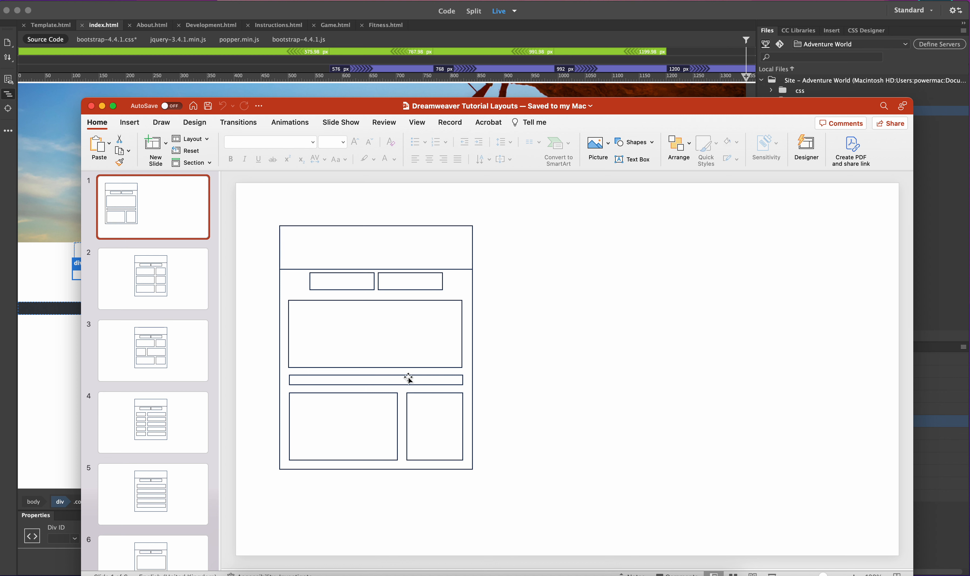
{"action": "double_click", "coordinate": [605, 105]}
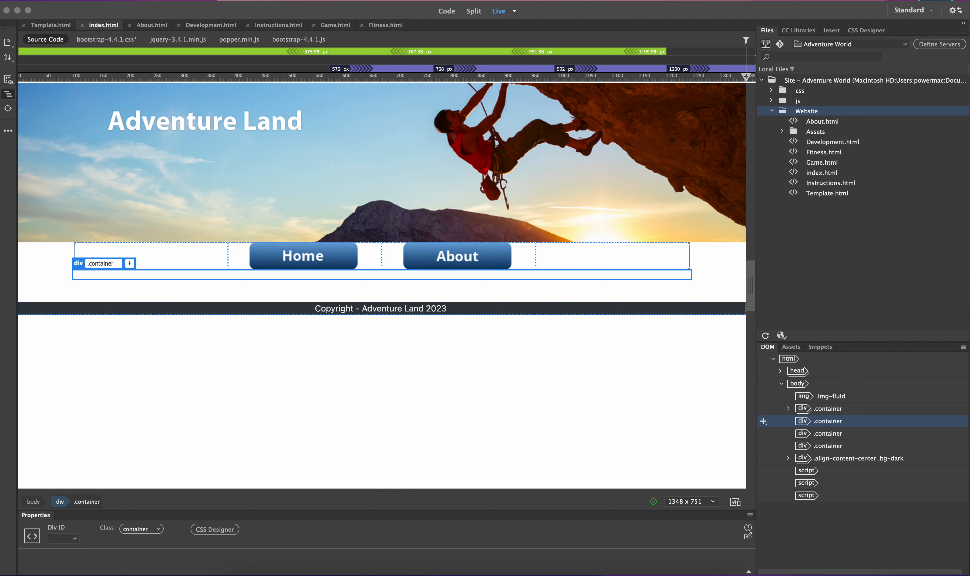
Insert a paragraph into the empty container below the navigation buttons
{"action": "left_click", "coordinate": [183, 279]}
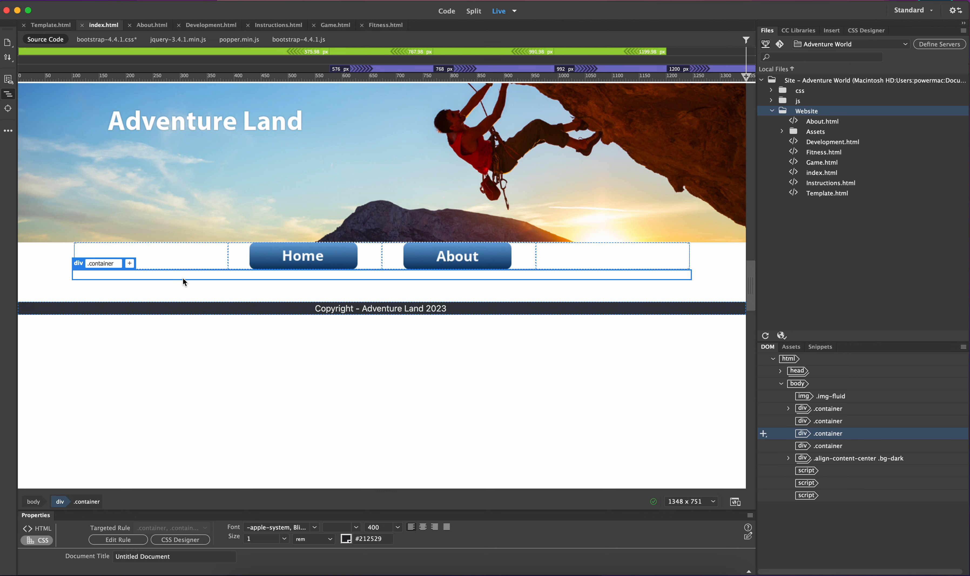
{"action": "double_click", "coordinate": [190, 272]}
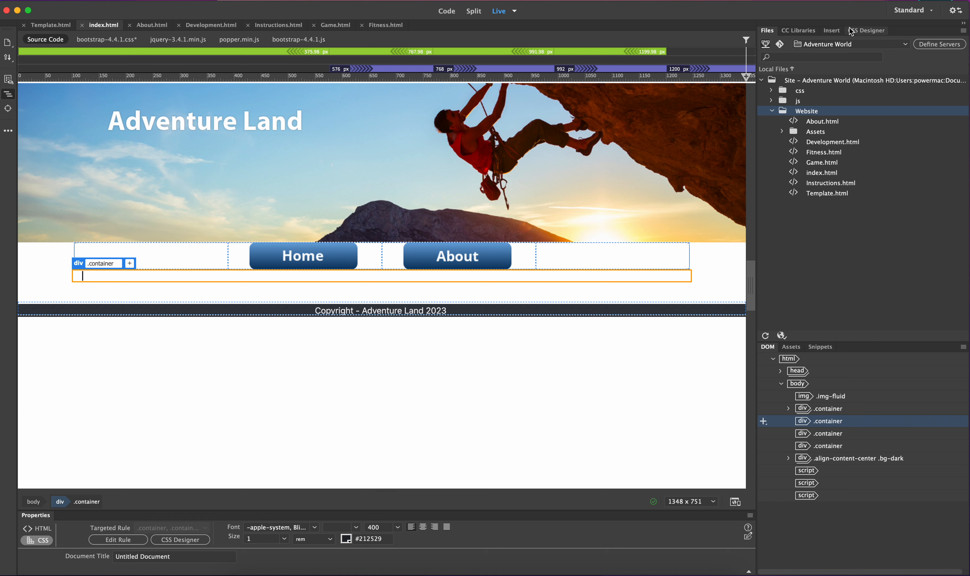
{"action": "left_click", "coordinate": [832, 31]}
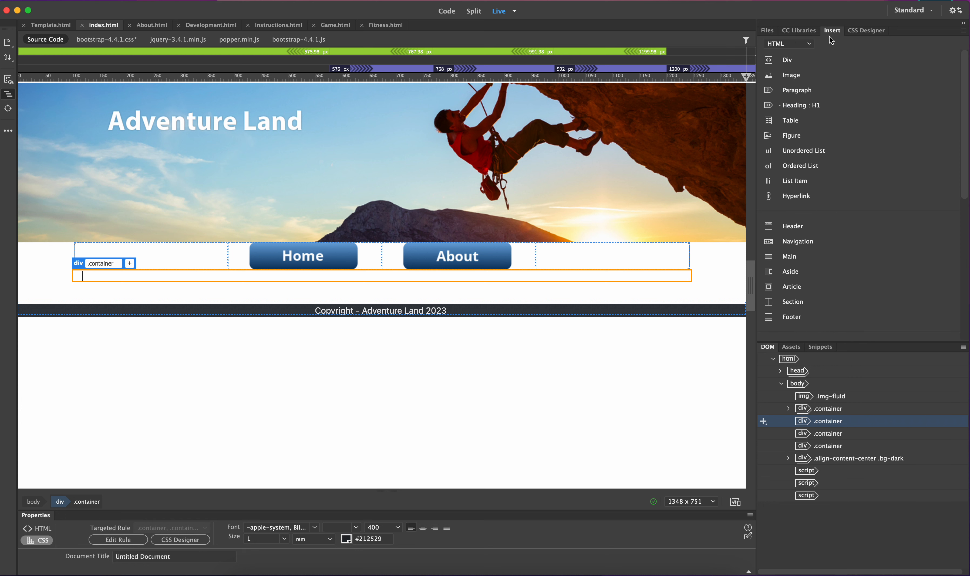
{"action": "left_click", "coordinate": [803, 42]}
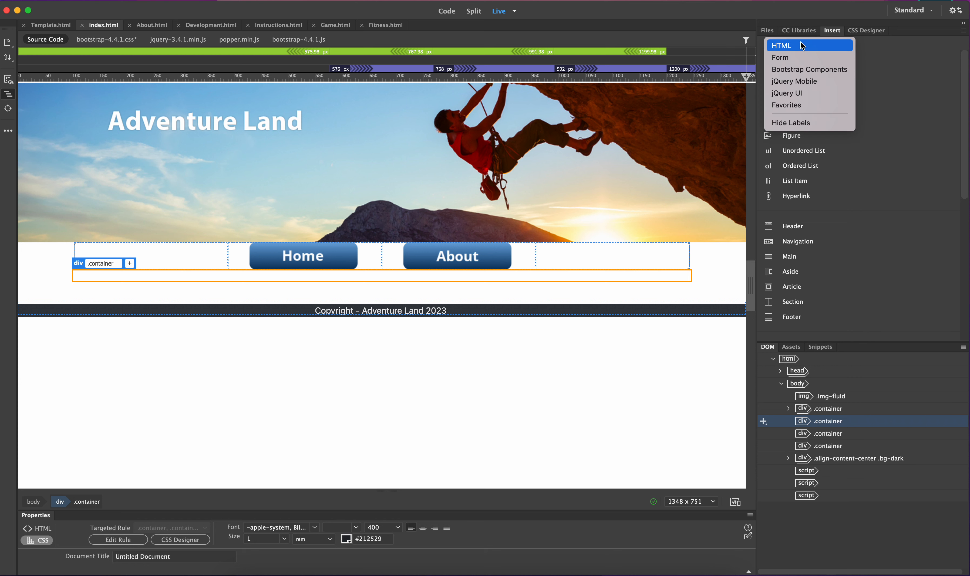
{"action": "left_click", "coordinate": [783, 49]}
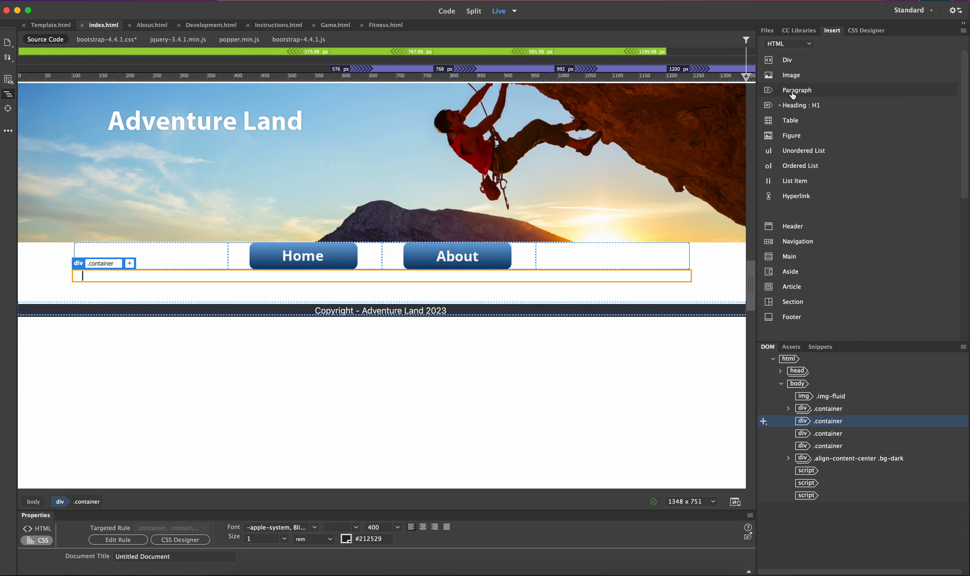
{"action": "left_click", "coordinate": [793, 94]}
{"action": "left_click", "coordinate": [191, 250]}
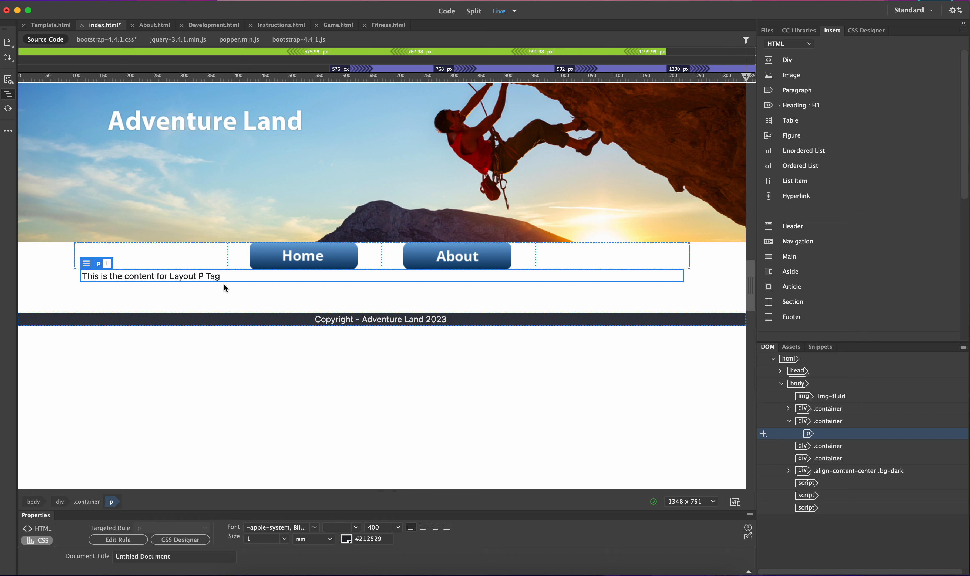
Delete the inserted paragraph from the container
{"action": "left_click", "coordinate": [189, 276]}
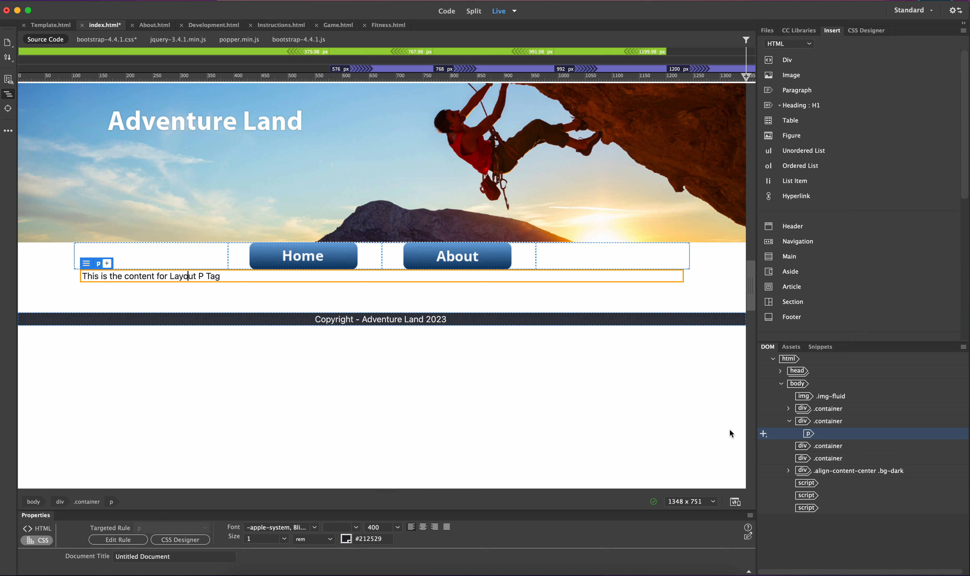
{"action": "left_click", "coordinate": [807, 432]}
{"action": "key", "text": "Delete"}
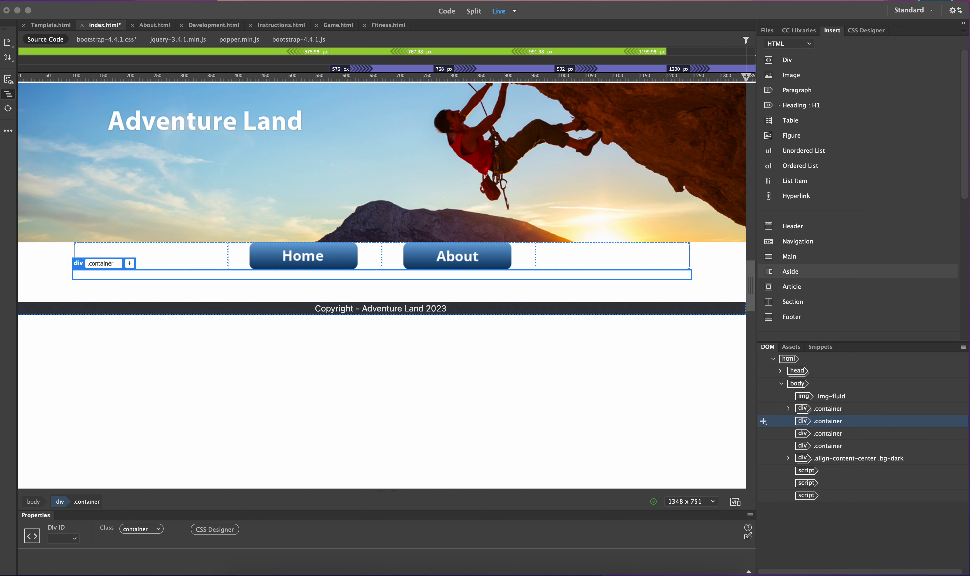
Paste lorem ipsum text into the empty container and split it into two paragraphs after "elementum."
{"action": "left_click", "coordinate": [146, 275]}
{"action": "type", "text": "Lorem ipsum dolor sit amet, consectetur adipiscing elit, sed do eiusmod tempor incididunt ut labore et dolore magna aliqua. Velit ut tortor pretium viverra. Congue eu consequat ac felis donec. Placerat orci nulla pellentesque dignissim enim sit amet venenatis. Faucibus et molestie ac feugiat. Magna ac placerat vestibulum lectus mauris ultrices. Auctor urna nunc id cursus metus. Metus dictum at tempor commodo ullamcorper a lacus vestibulum sed. Ipsum suspendisse ultrices gravida dictum. Fringilla urna porttitor rhoncus dolor purus non enim praesent elementum. Nibh cras pulvinar mattis nunc sed blandit libero volutpat sed. Sem nulla pharetra diam sit amet nisl suscipit adipiscing. Nunc sed id semper risus in hendrerit. Nisl tincidunt eget nullam non nisi. Viverra justo nec ultrices dui sapien eget mi proin sed. Ut placerat orci nulla pellentesque dignissim enim sit amet. Tempus iaculis urna id volutpat lacus laoreet non. Felis eget velit aliquet sagittis id consectetur. Nunc eget lorem dolor sed viverra ipsum nunc aliquet bibendum."}
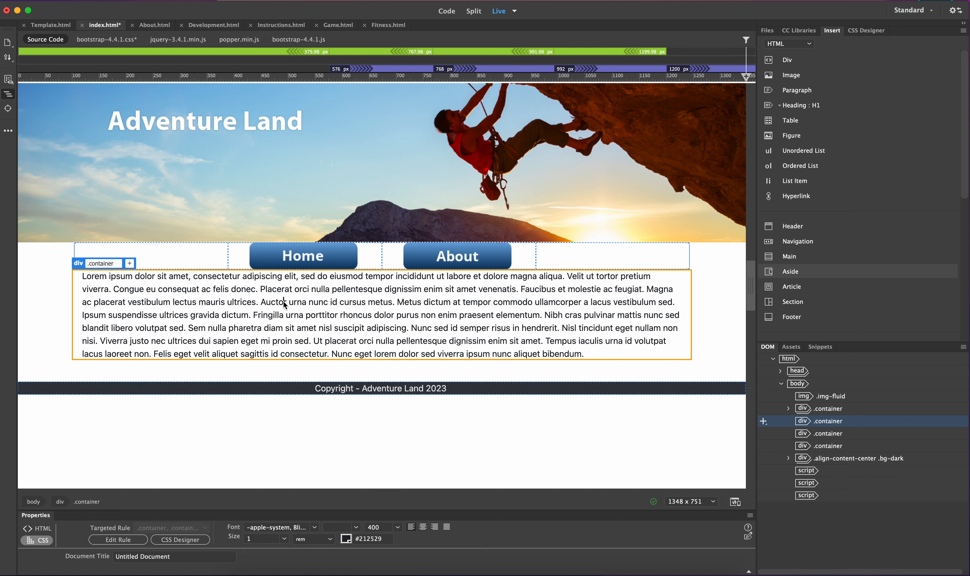
{"action": "left_click", "coordinate": [545, 315]}
{"action": "key", "text": "Return"}
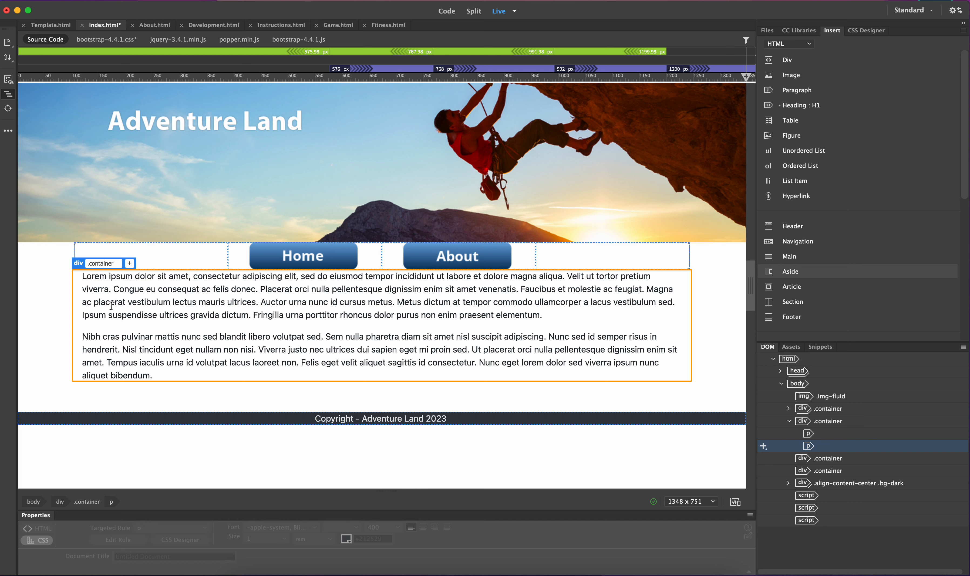
Inspect the two paragraphs and their HTML and CSS properties
{"action": "left_click", "coordinate": [164, 339]}
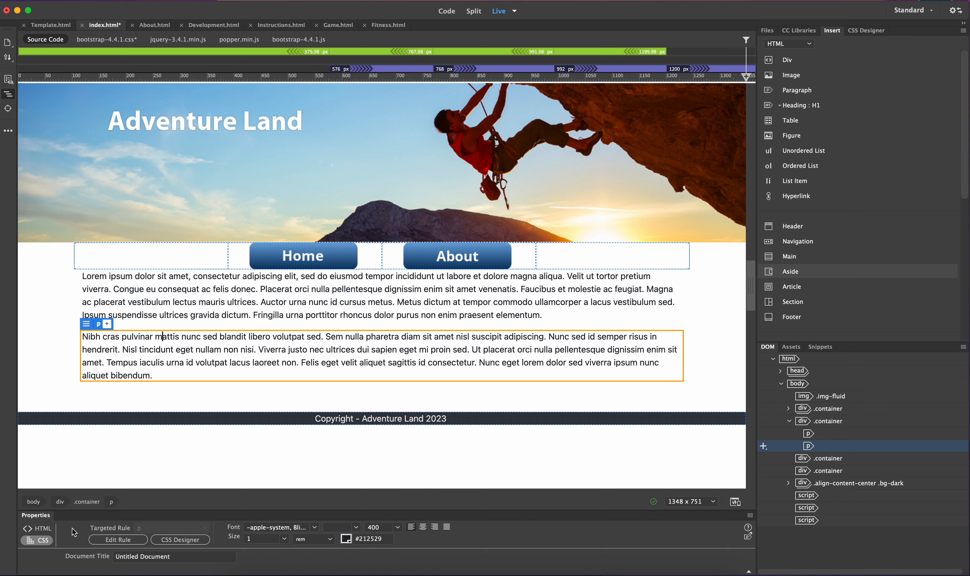
{"action": "left_click", "coordinate": [37, 528]}
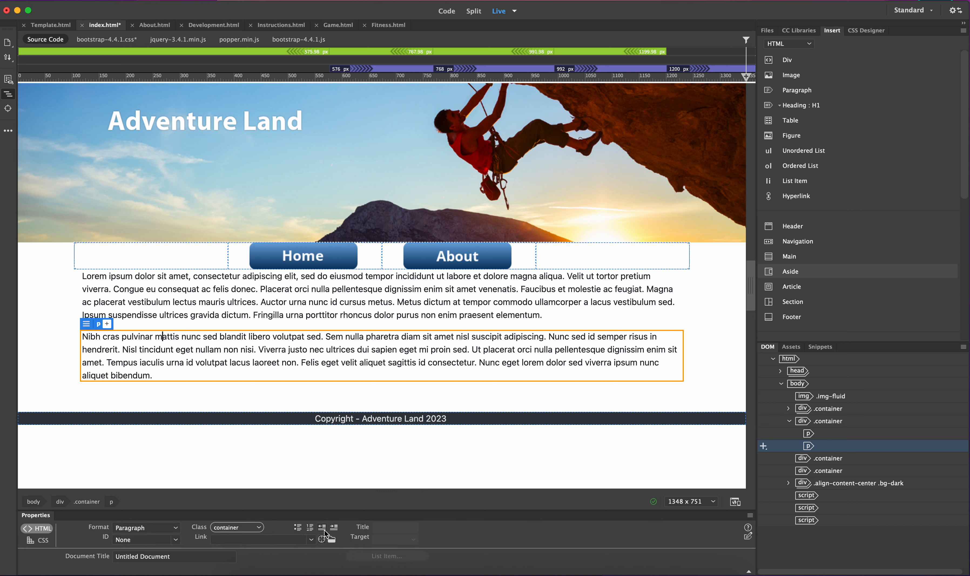
{"action": "left_click", "coordinate": [38, 542]}
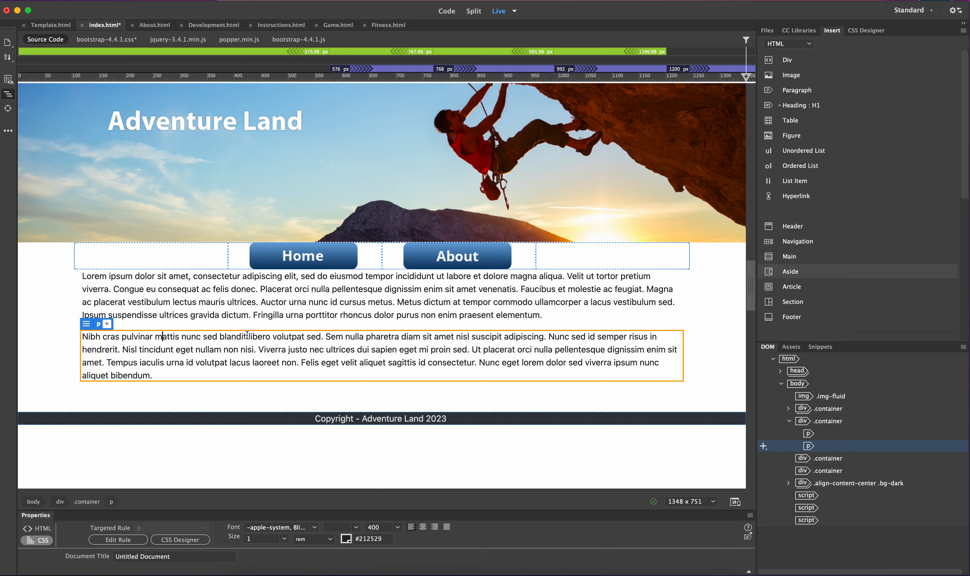
{"action": "left_click", "coordinate": [242, 304]}
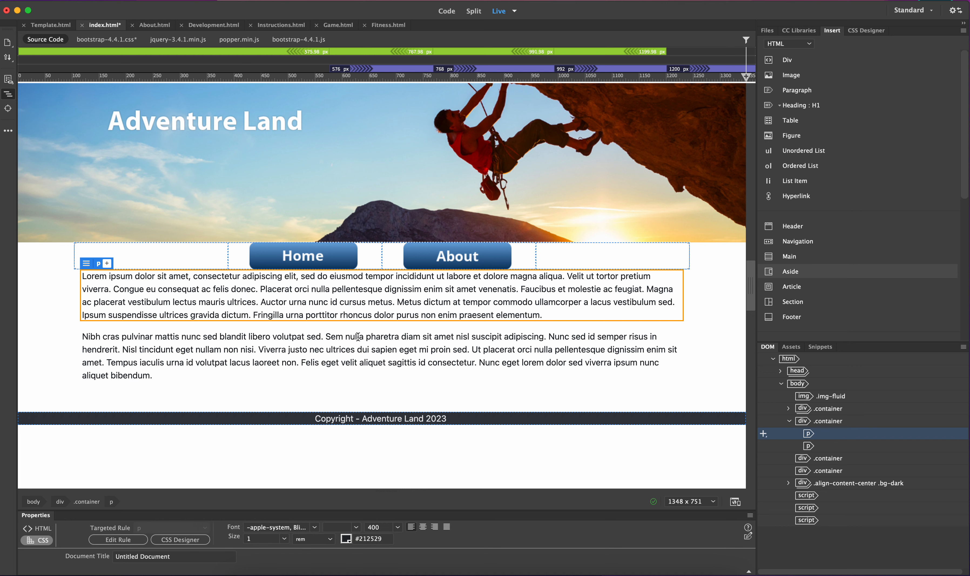
{"action": "left_click", "coordinate": [370, 323]}
{"action": "left_click", "coordinate": [372, 312]}
{"action": "left_click_drag", "start_coordinate": [527, 310], "coordinate": [261, 290]}
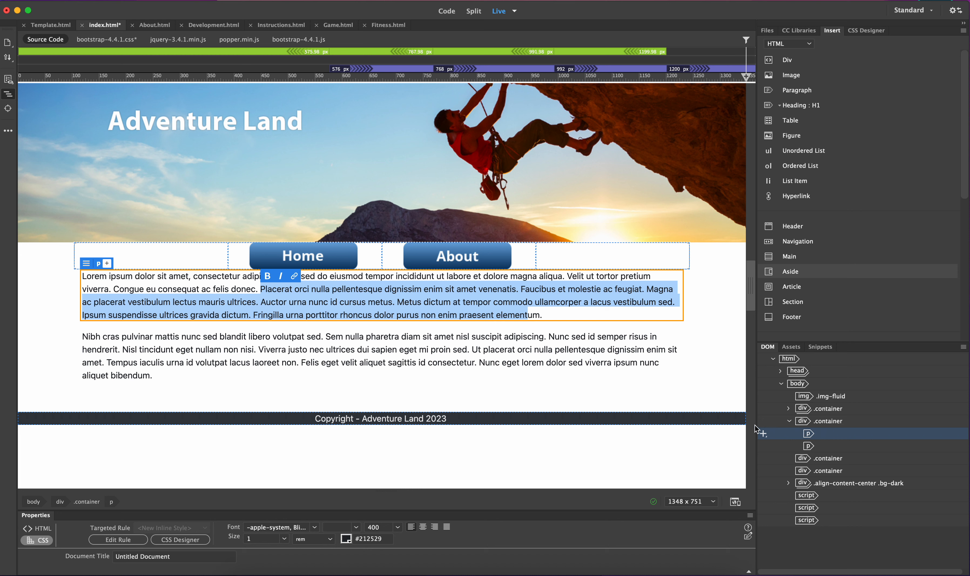
{"action": "left_click", "coordinate": [446, 352]}
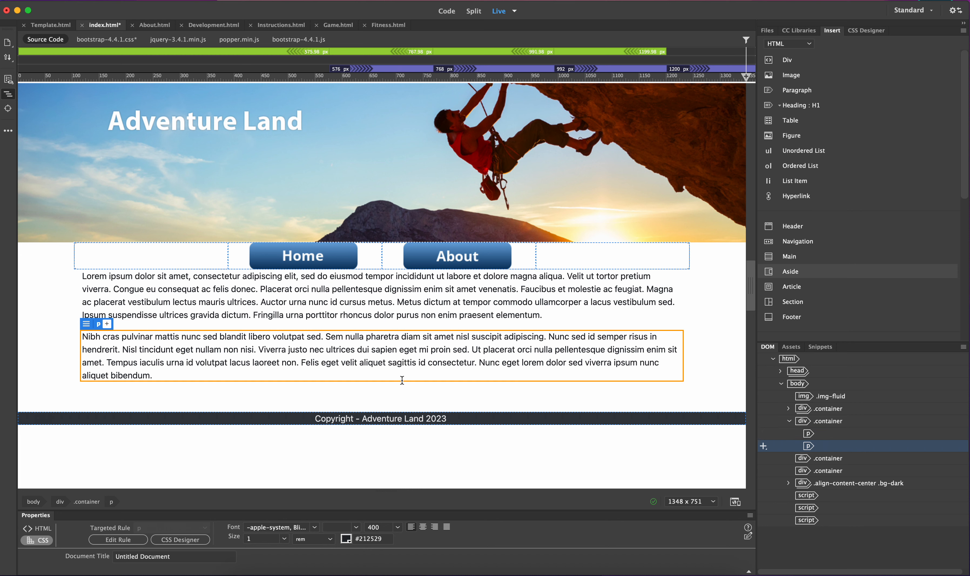
Add the bg-dark class to the container below the paragraphs
{"action": "left_click", "coordinate": [336, 392]}
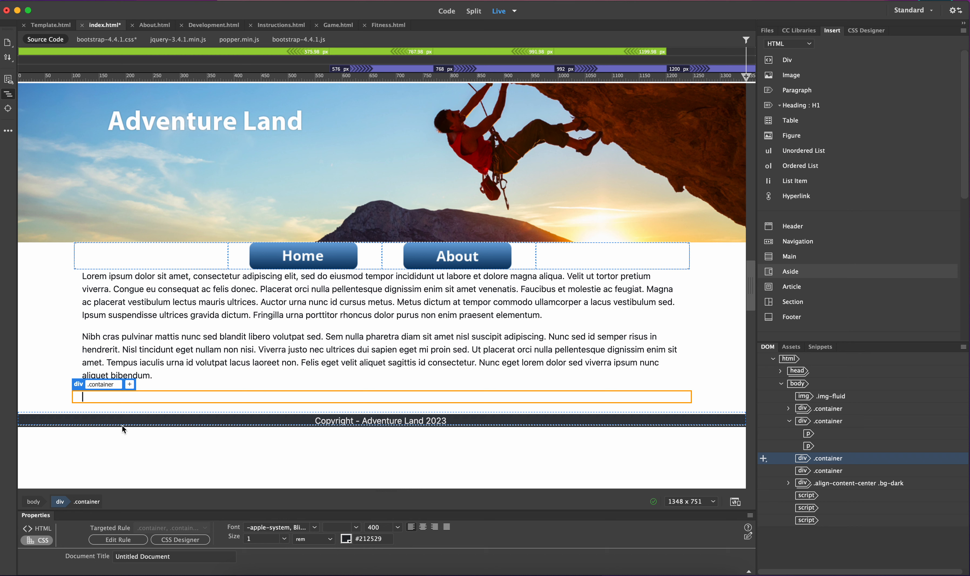
{"action": "left_click", "coordinate": [226, 418]}
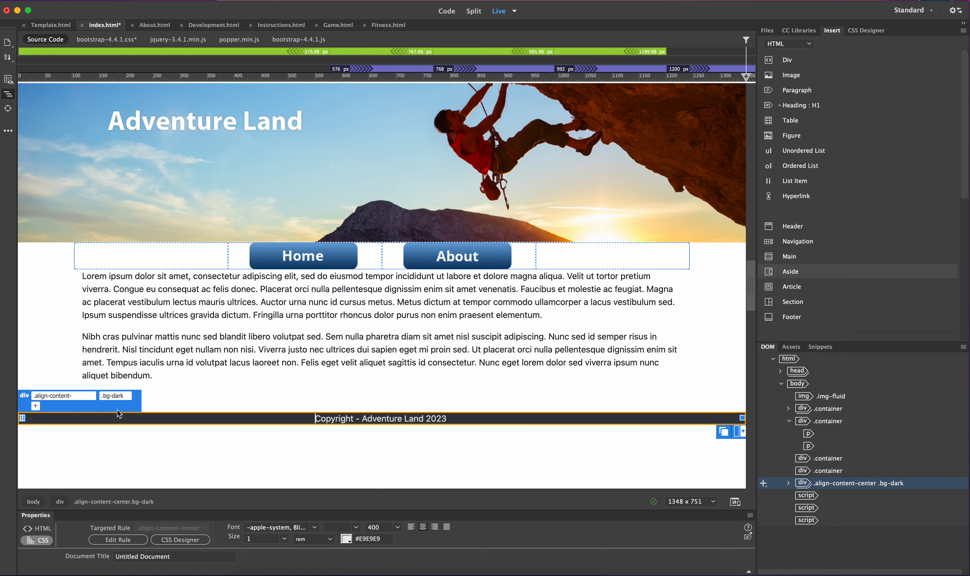
{"action": "left_click", "coordinate": [217, 396]}
{"action": "left_click", "coordinate": [130, 385]}
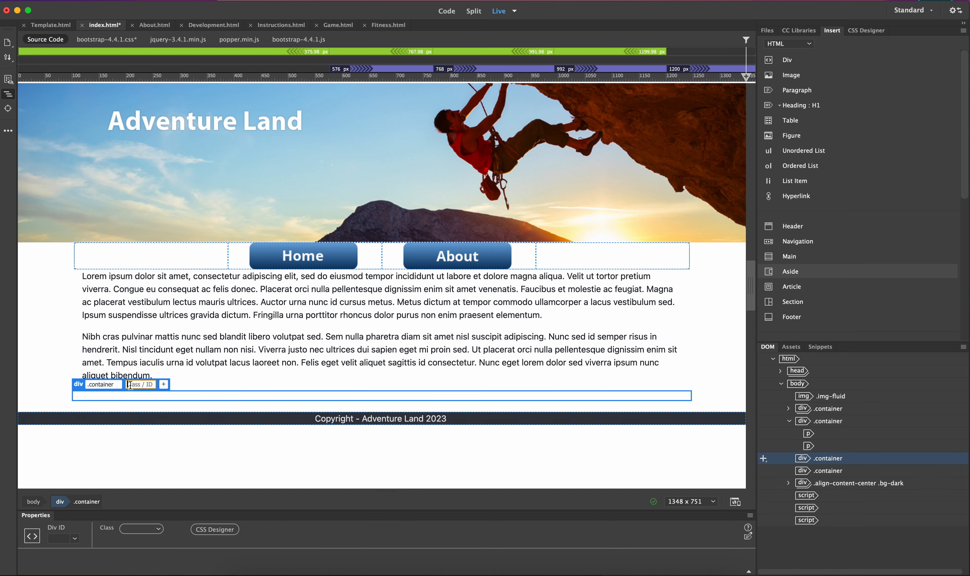
{"action": "type", "text": ".bg-dark"}
{"action": "left_click", "coordinate": [141, 374]}
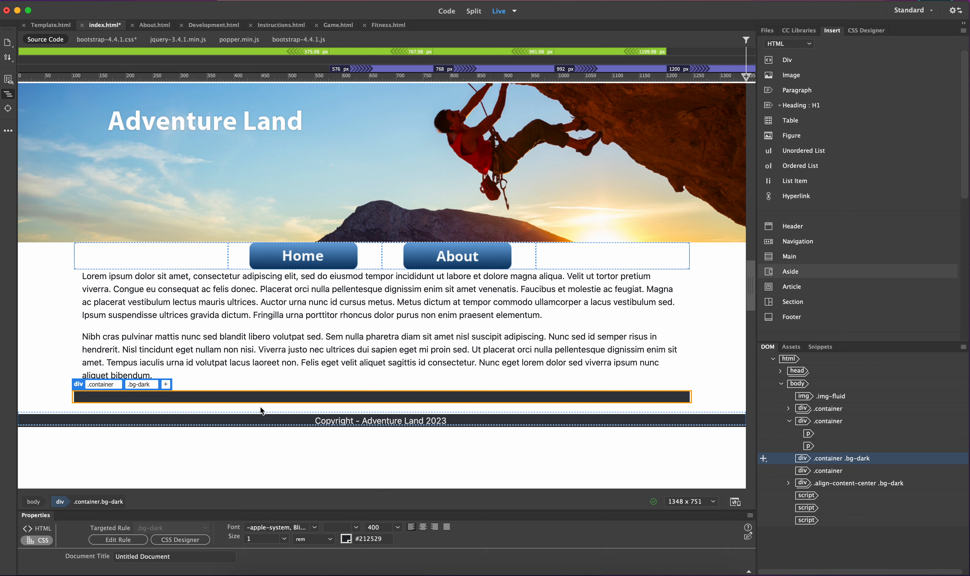
Insert a Bootstrap grid row nested inside the empty container below the dark bar, with 2 columns
{"action": "left_click", "coordinate": [172, 409]}
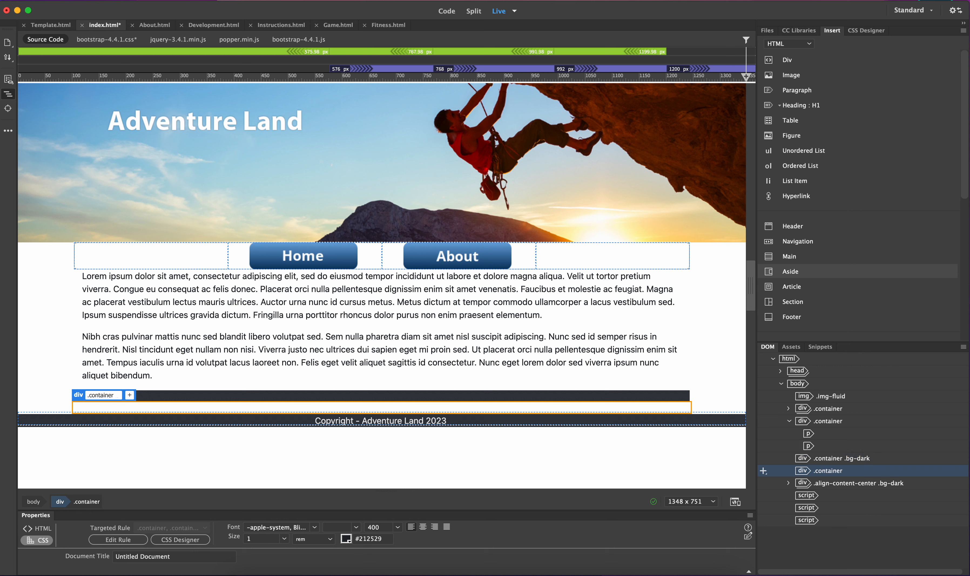
{"action": "key", "text": "super+Tab"}
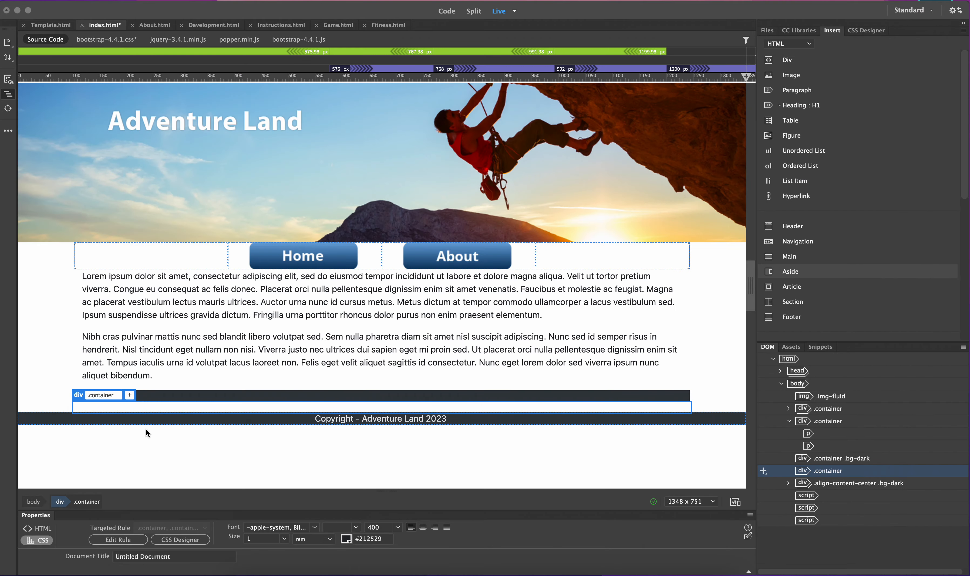
{"action": "left_click", "coordinate": [810, 45]}
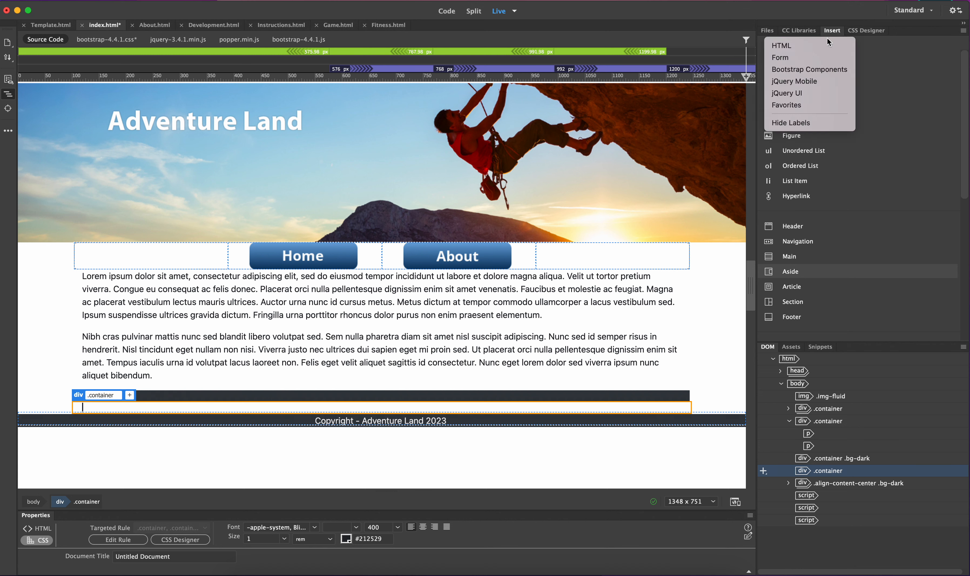
{"action": "left_click", "coordinate": [781, 74]}
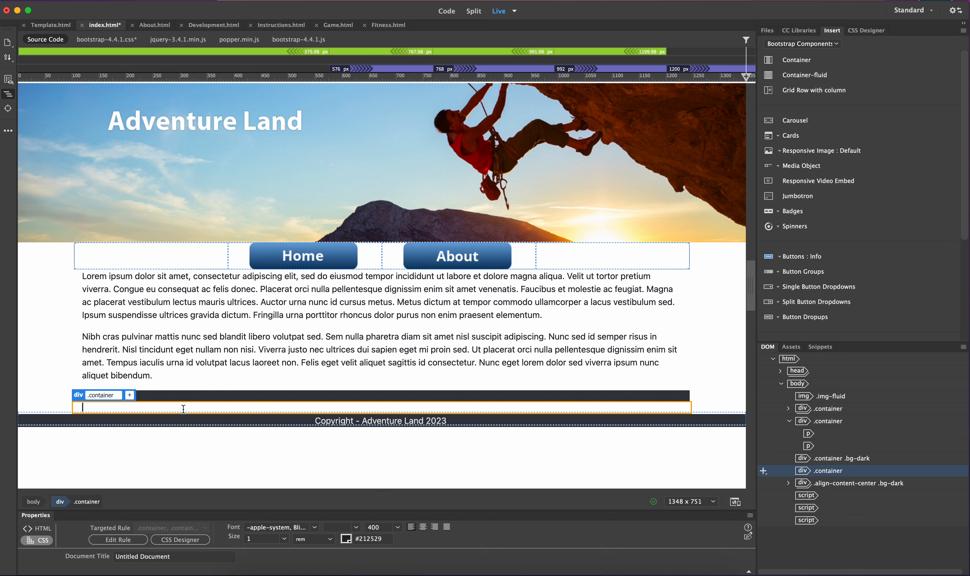
{"action": "left_click", "coordinate": [828, 94]}
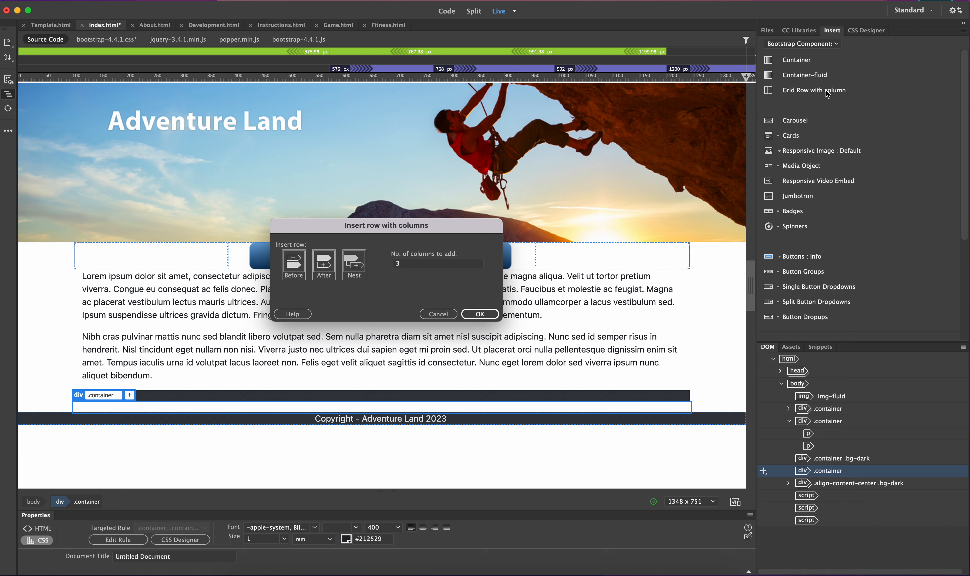
{"action": "left_click", "coordinate": [362, 267]}
{"action": "left_click", "coordinate": [422, 264]}
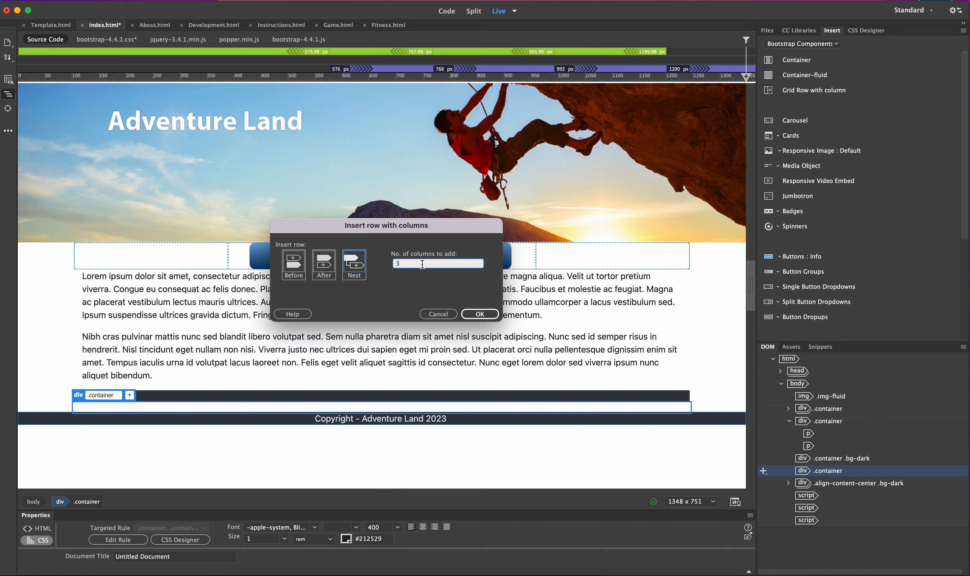
{"action": "key", "text": "BackSpace"}
{"action": "type", "text": "2"}
{"action": "left_click", "coordinate": [480, 314]}
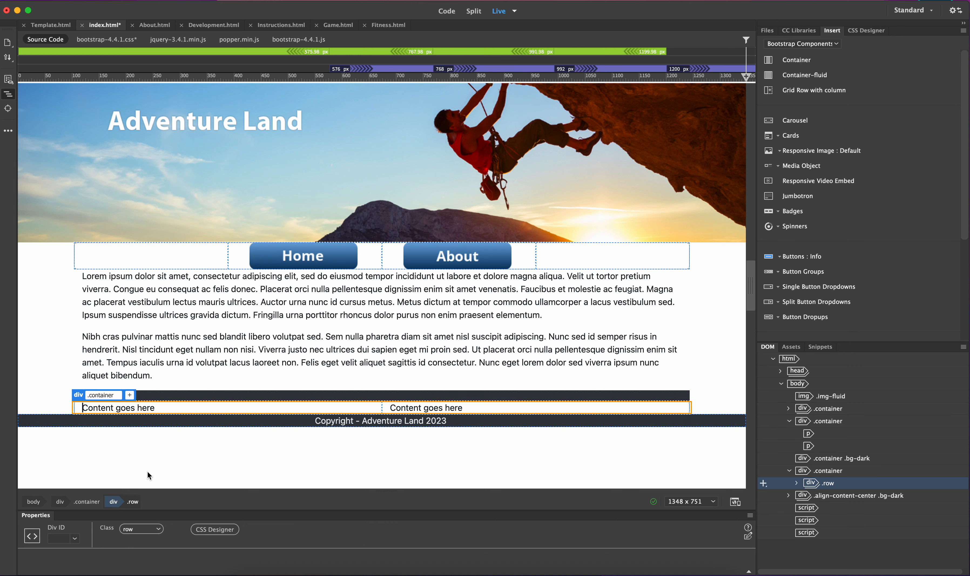
Delete the "Content goes here" placeholder text from both new columns
{"action": "left_click", "coordinate": [199, 408]}
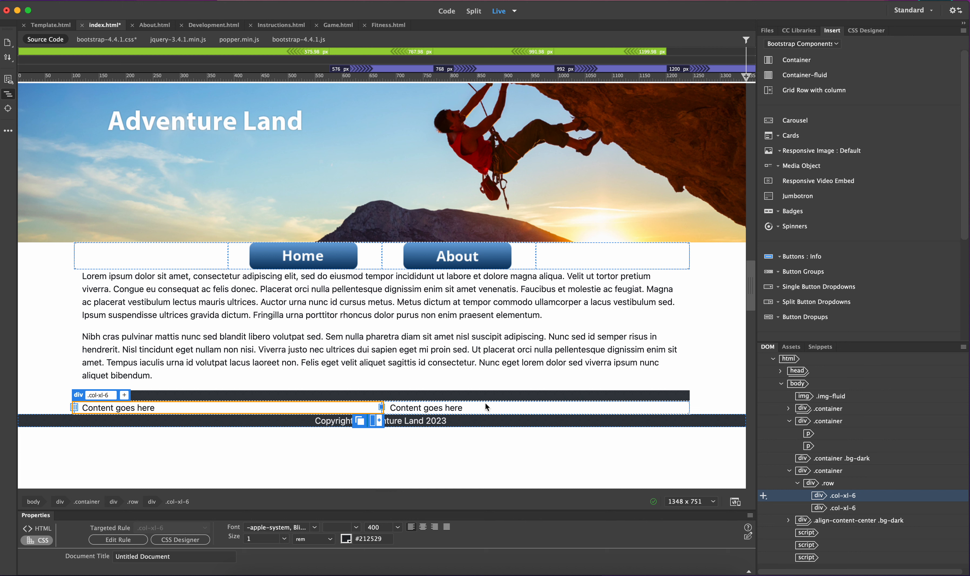
{"action": "triple_click", "coordinate": [112, 410]}
{"action": "key", "text": "BackSpace"}
{"action": "double_click", "coordinate": [447, 412]}
{"action": "triple_click", "coordinate": [447, 412]}
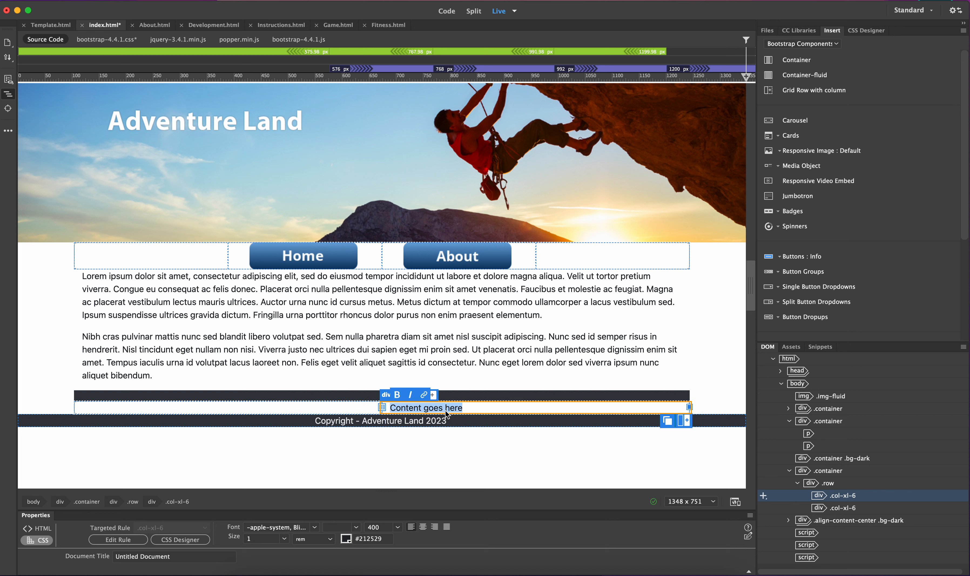
{"action": "key", "text": "BackSpace"}
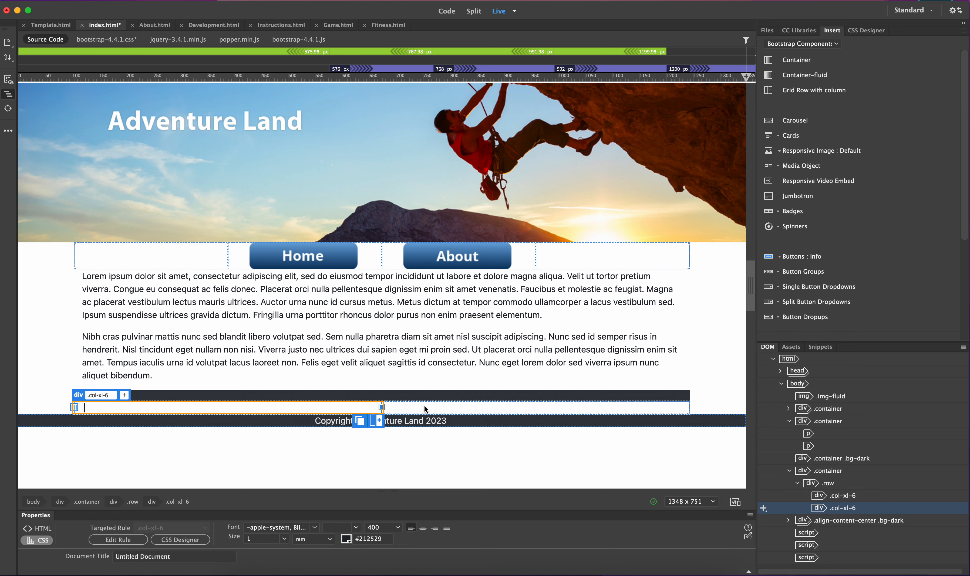
{"action": "left_click", "coordinate": [432, 406]}
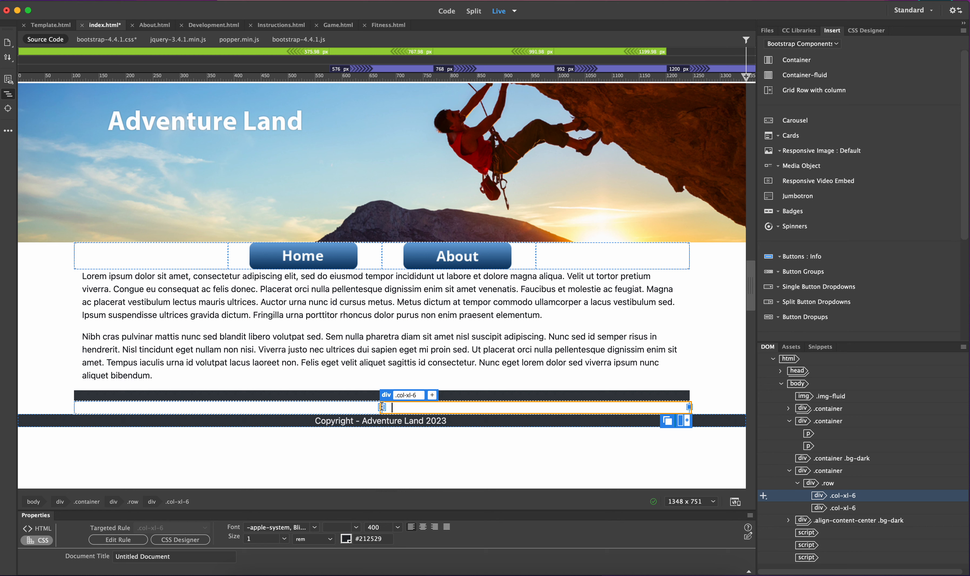
{"action": "left_click", "coordinate": [301, 407]}
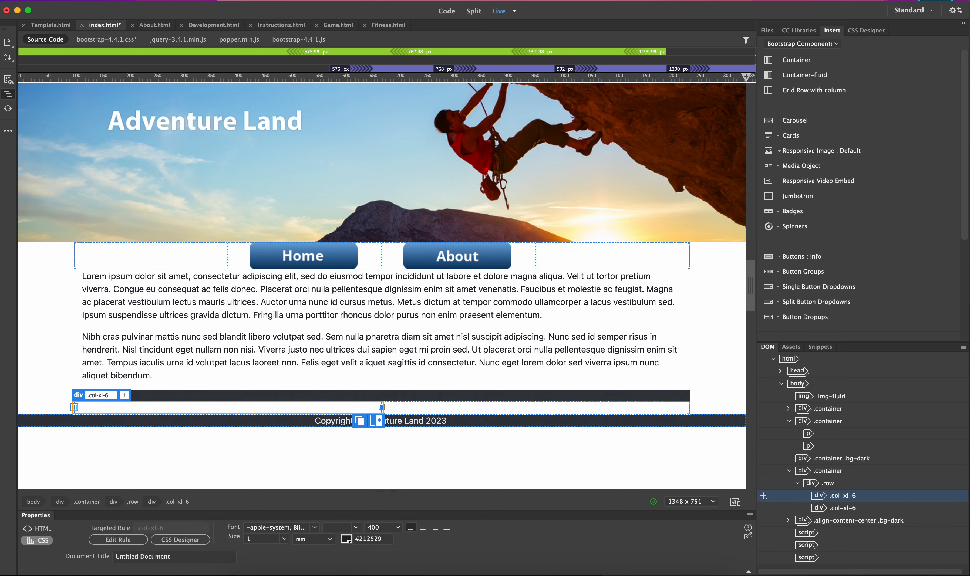
Paste lorem ipsum text into the first column and split it into two paragraphs after "morbi quis."
{"action": "key", "text": "super+Tab"}
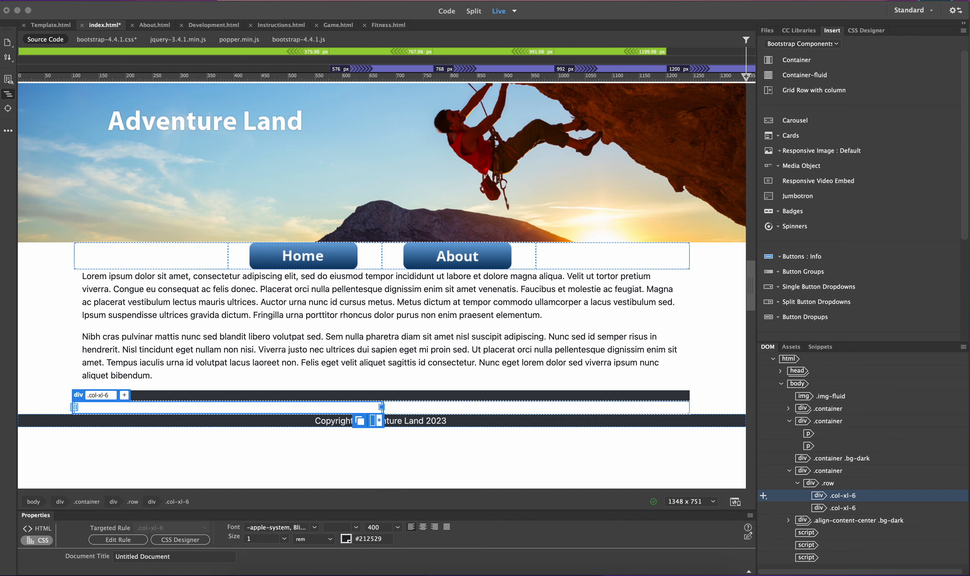
{"action": "left_click", "coordinate": [297, 407]}
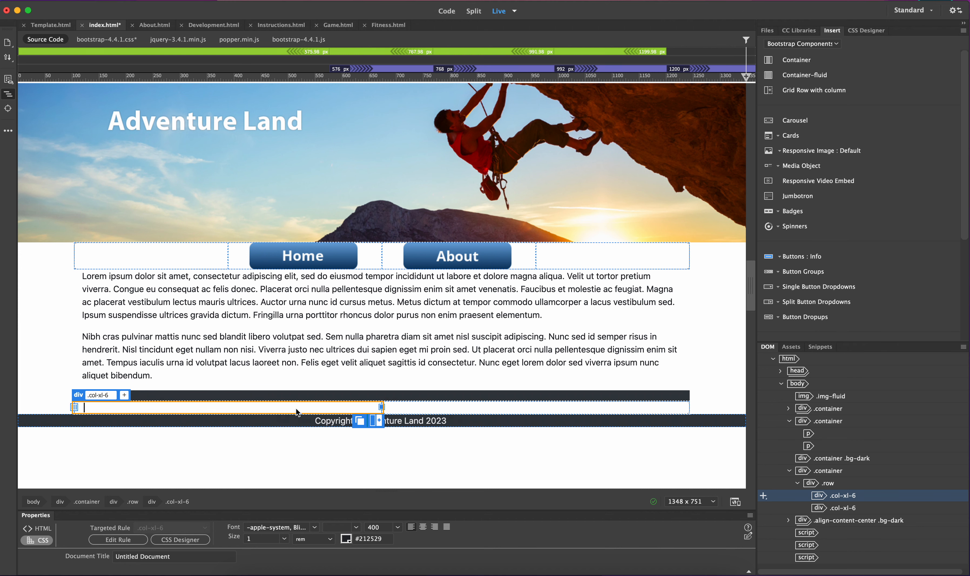
{"action": "type", "text": "Sollicitudin nibh sit amet commodo nulla facilisi nullam vehicula. Etiam erat velit scelerisque in dictum non. Mus mauris vitae ultricies leo integer malesuada nunc. Sed nisi lacus sed viverra tellus. Molestie at elementum eu facilisis sed odio morbi quis. Sit amet dictum sit amet justo donec enim. Lacinia quis vel eros donec ac. Quam lacus suspendisse faucibus interdum posuere lorem. Blandit turpis cursus in hac habitasse platea dictumst quisque sagittis."}
{"action": "scroll", "coordinate": [270, 427], "scroll_direction": "down", "scroll_amount": 1}
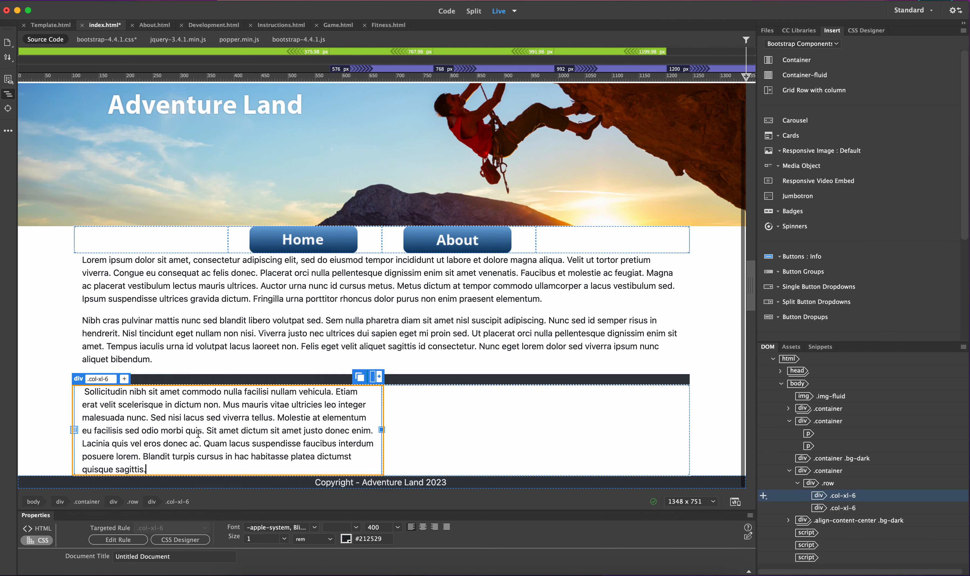
{"action": "left_click", "coordinate": [256, 431]}
{"action": "key", "text": "Return"}
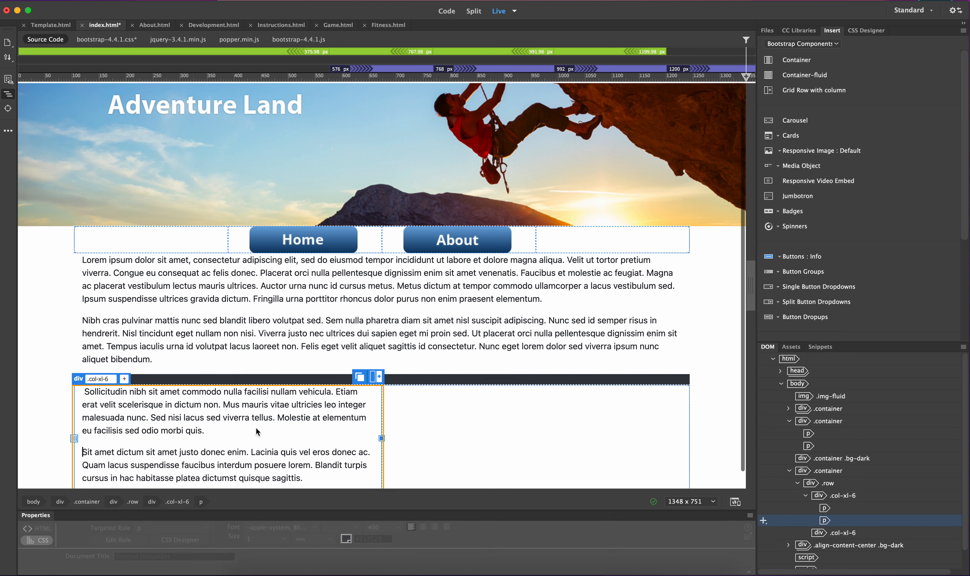
Narrow the second column to col-xl-3 and give it a one-column offset (offset-xl-1)
{"action": "scroll", "coordinate": [287, 378], "scroll_direction": "down", "scroll_amount": 1}
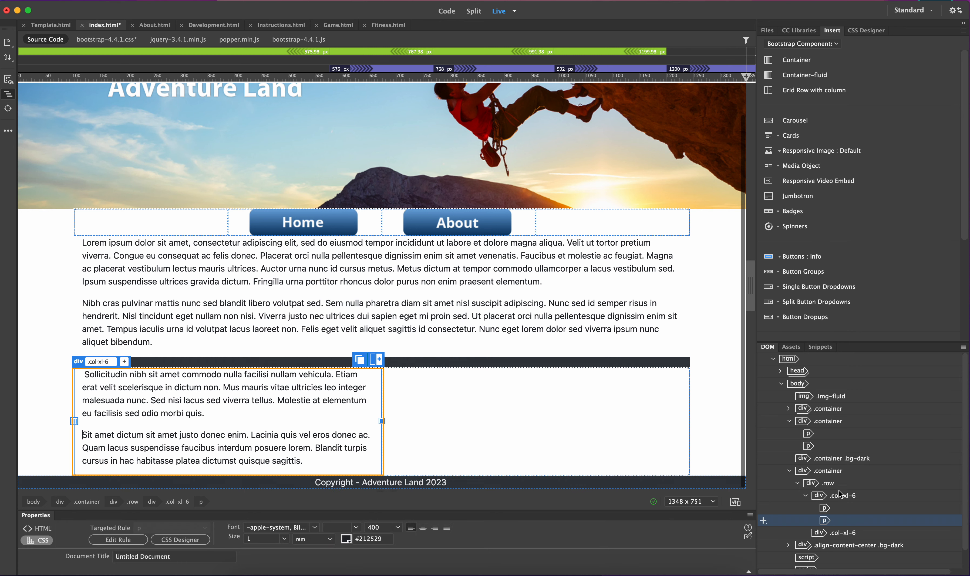
{"action": "left_click", "coordinate": [285, 415]}
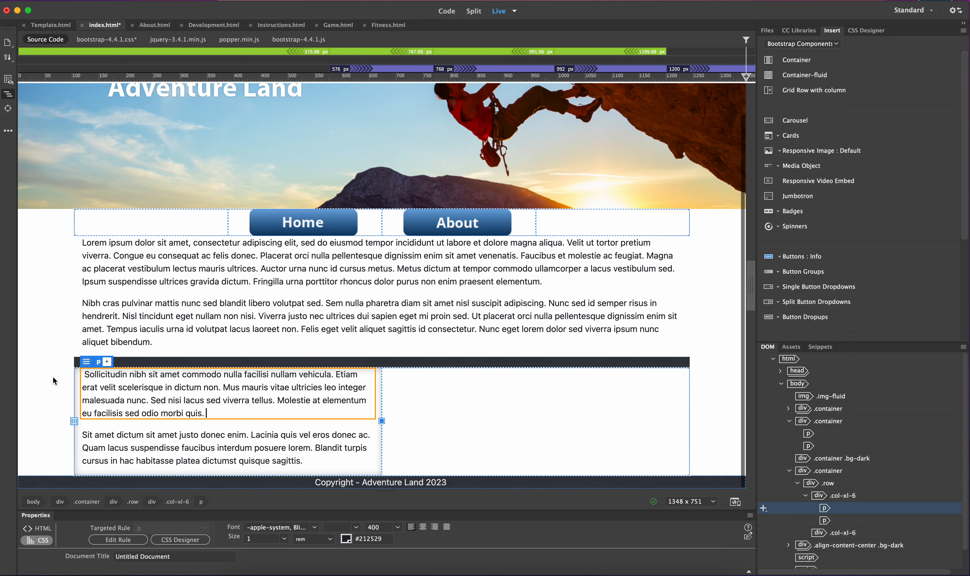
{"action": "left_click", "coordinate": [39, 370]}
{"action": "scroll", "coordinate": [29, 332], "scroll_direction": "down", "scroll_amount": 1}
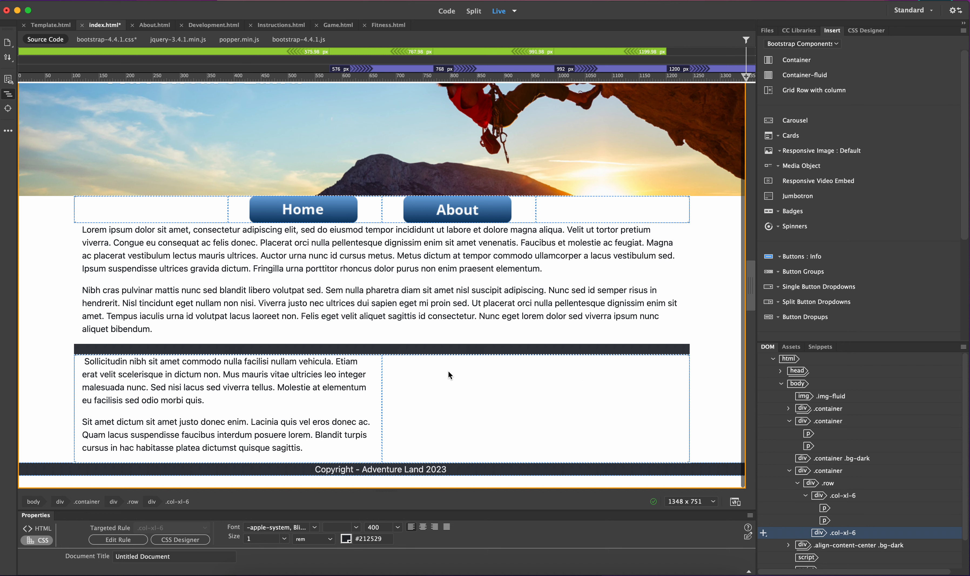
{"action": "left_click", "coordinate": [447, 380]}
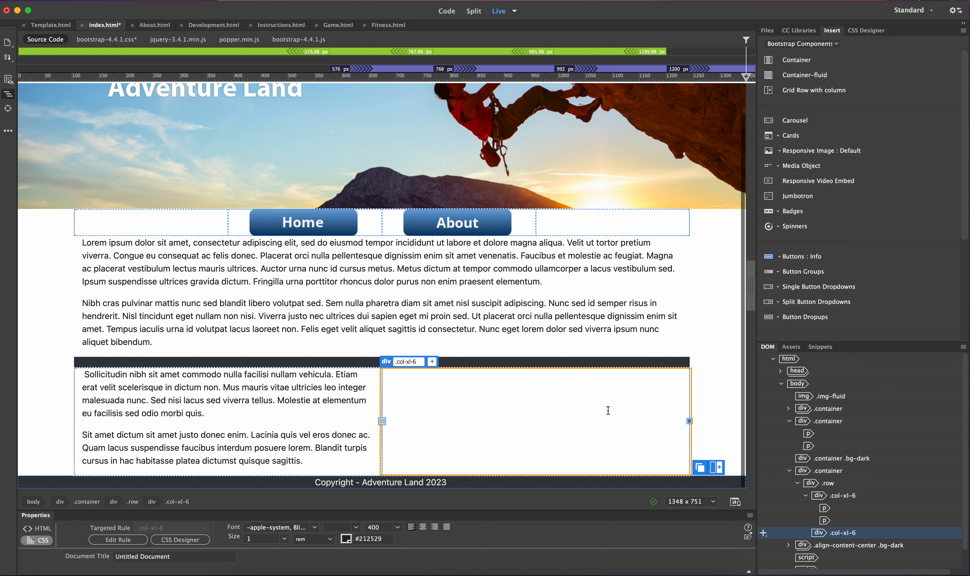
{"action": "left_click_drag", "start_coordinate": [690, 422], "coordinate": [538, 424]}
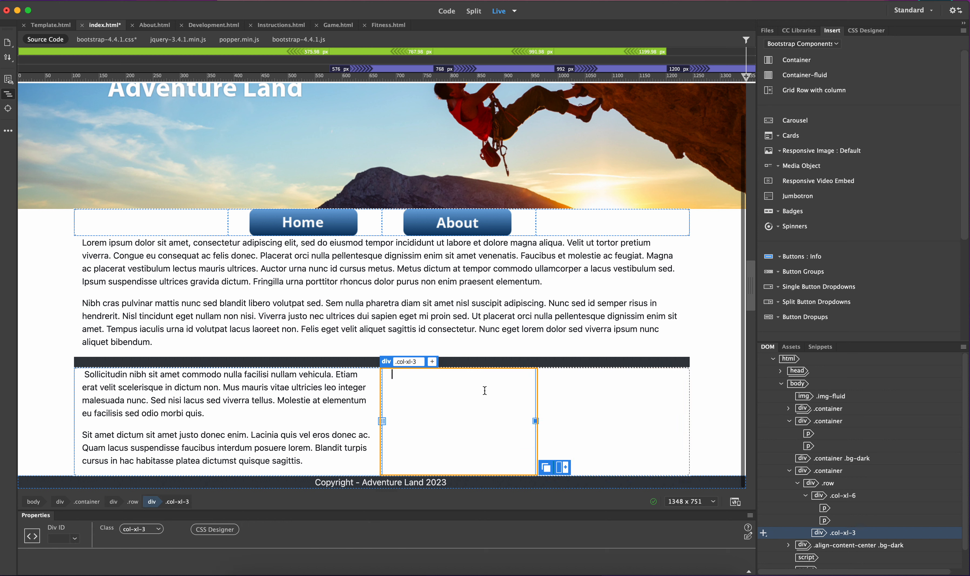
{"action": "mouse_move", "coordinate": [382, 421]}
{"action": "left_mouse_down"}
{"action": "mouse_move", "coordinate": [522, 422]}
{"action": "mouse_move", "coordinate": [394, 422]}
{"action": "left_mouse_up"}
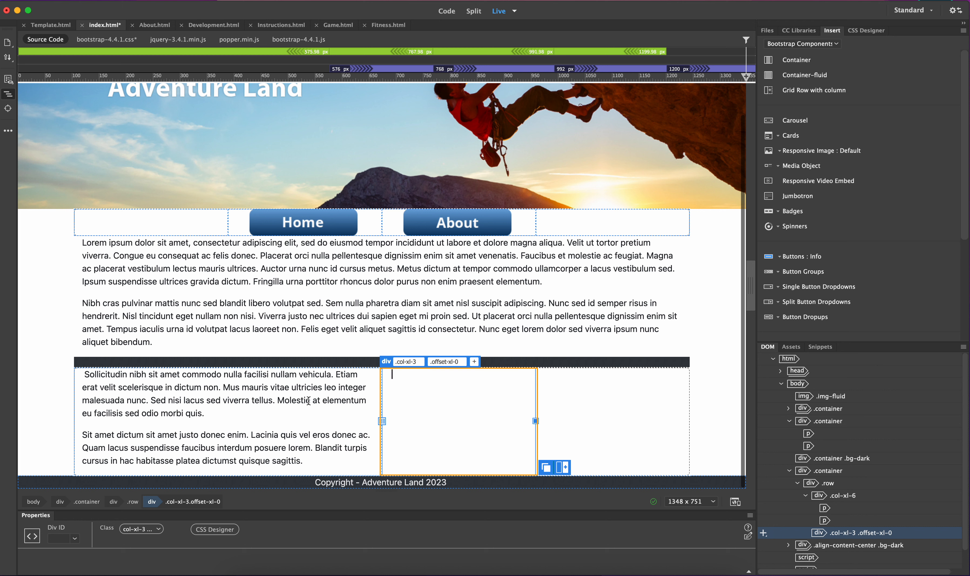
{"action": "left_click_drag", "start_coordinate": [382, 423], "coordinate": [429, 419]}
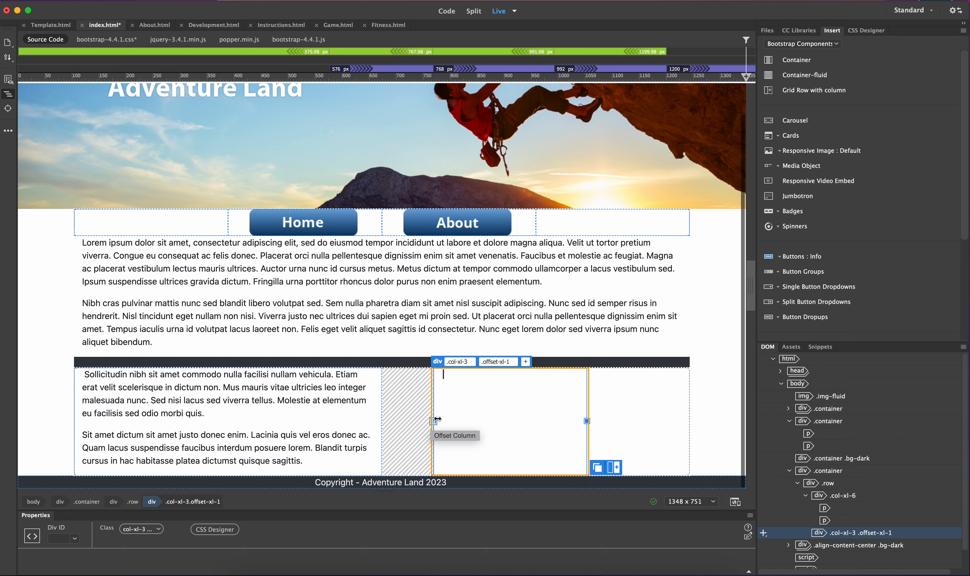
Widen the text column to col-xl-7 and the offset column to col-xl-4
{"action": "left_click", "coordinate": [361, 421]}
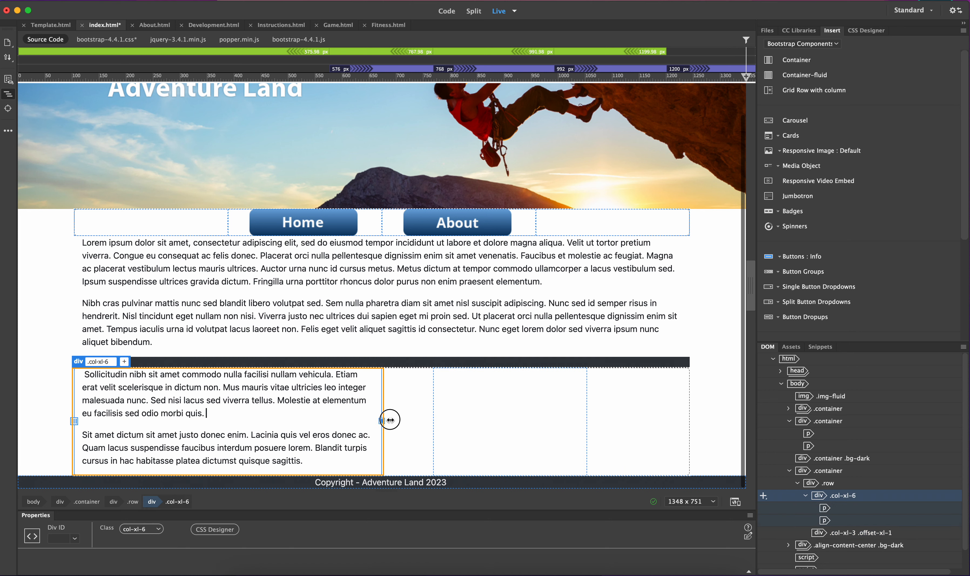
{"action": "left_click_drag", "start_coordinate": [390, 420], "coordinate": [439, 422]}
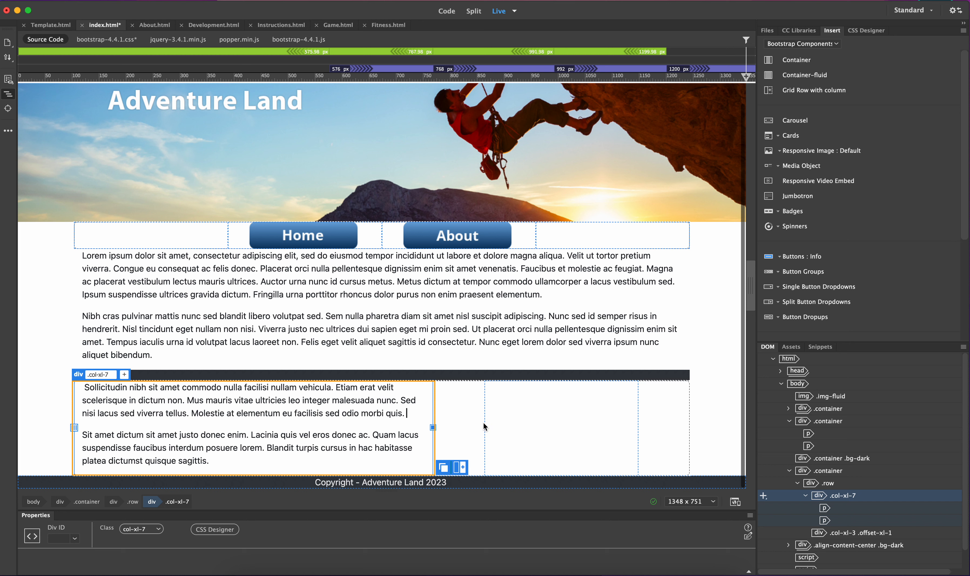
{"action": "left_click", "coordinate": [578, 411]}
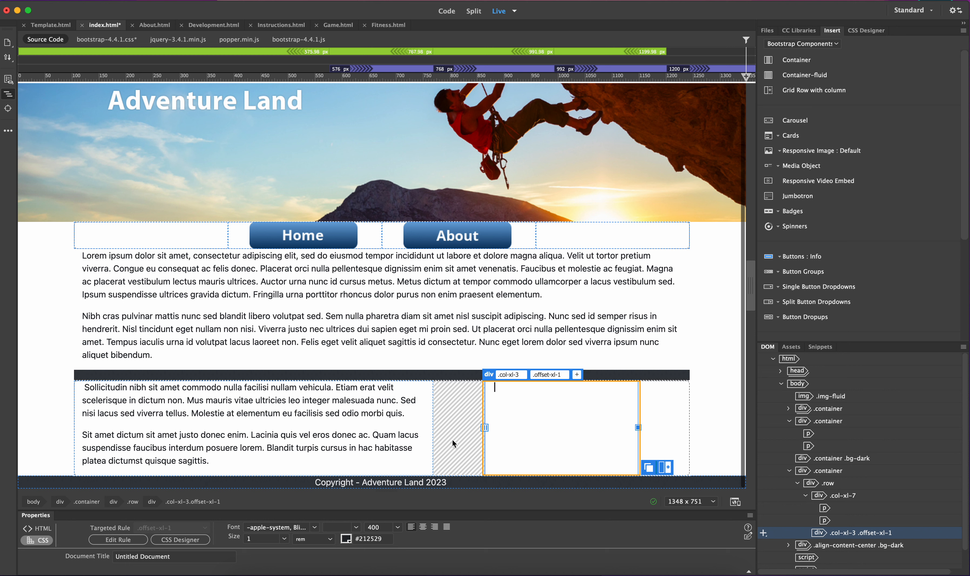
{"action": "left_click_drag", "start_coordinate": [638, 427], "coordinate": [689, 425]}
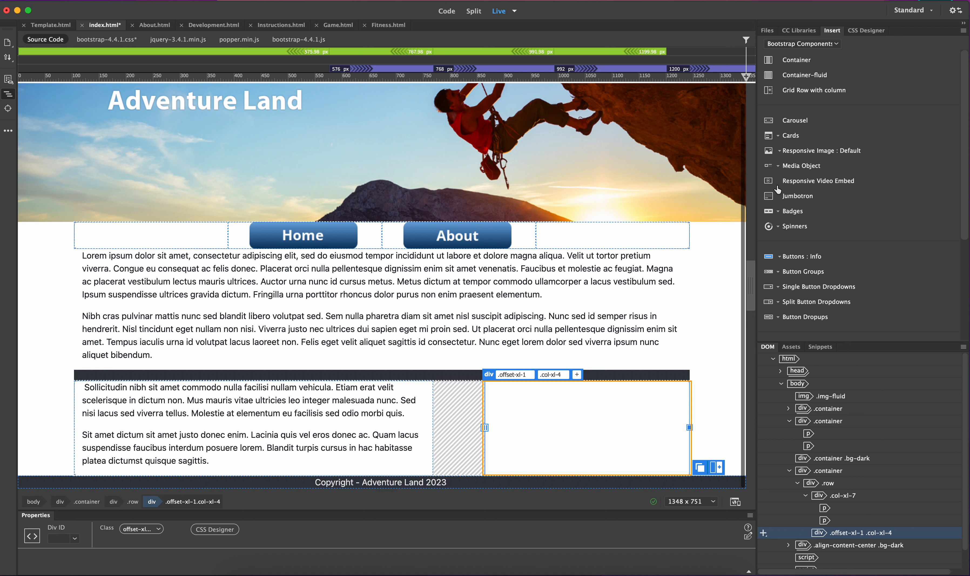
Insert the image Creating-Adventures.jpg from the Assets folder into the second column
{"action": "left_click", "coordinate": [813, 44]}
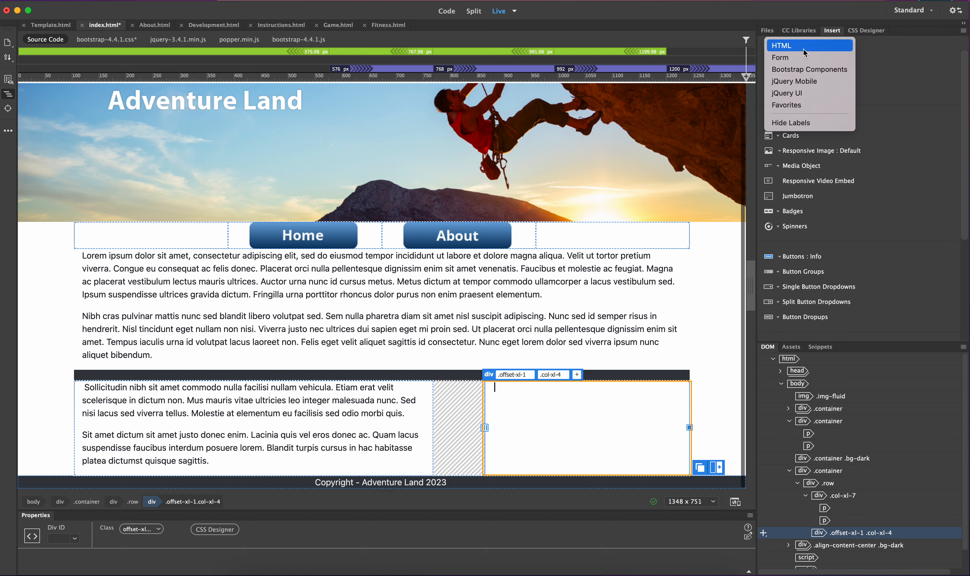
{"action": "left_click", "coordinate": [804, 49]}
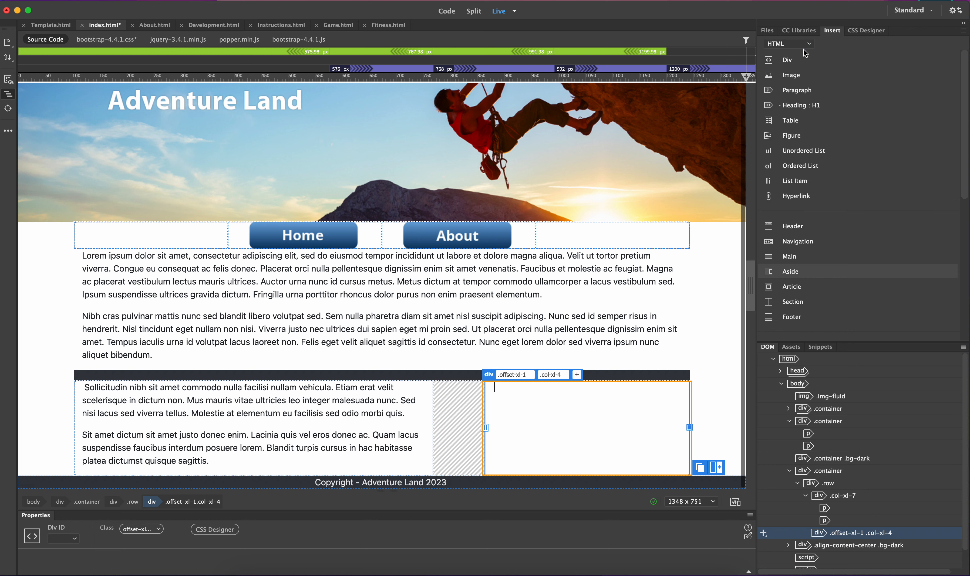
{"action": "left_click", "coordinate": [787, 81]}
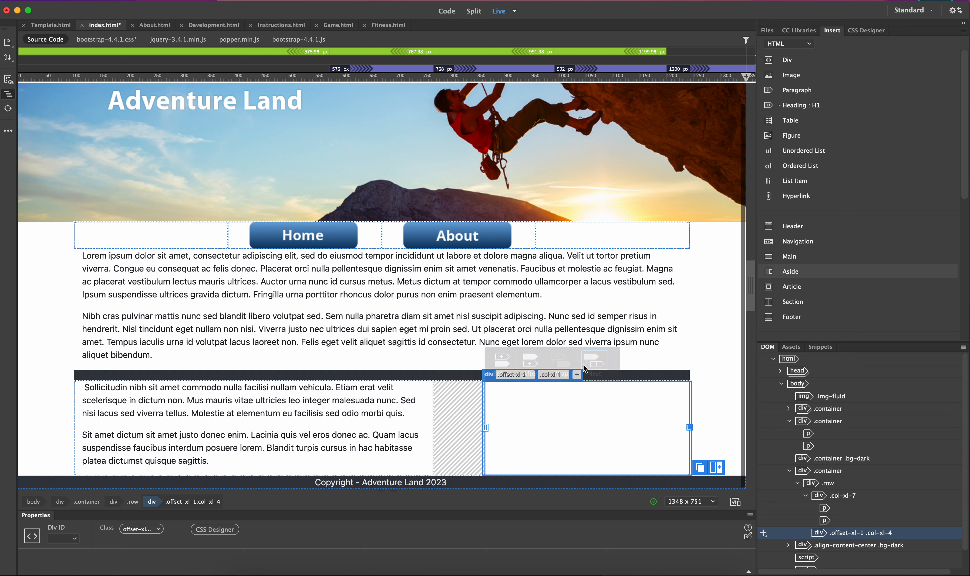
{"action": "left_click", "coordinate": [594, 361]}
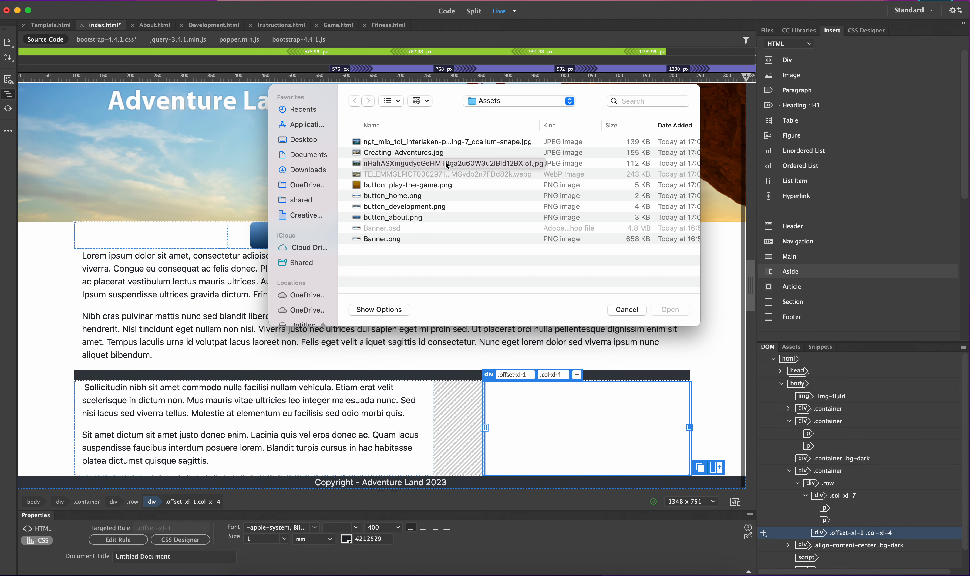
{"action": "left_click", "coordinate": [418, 156]}
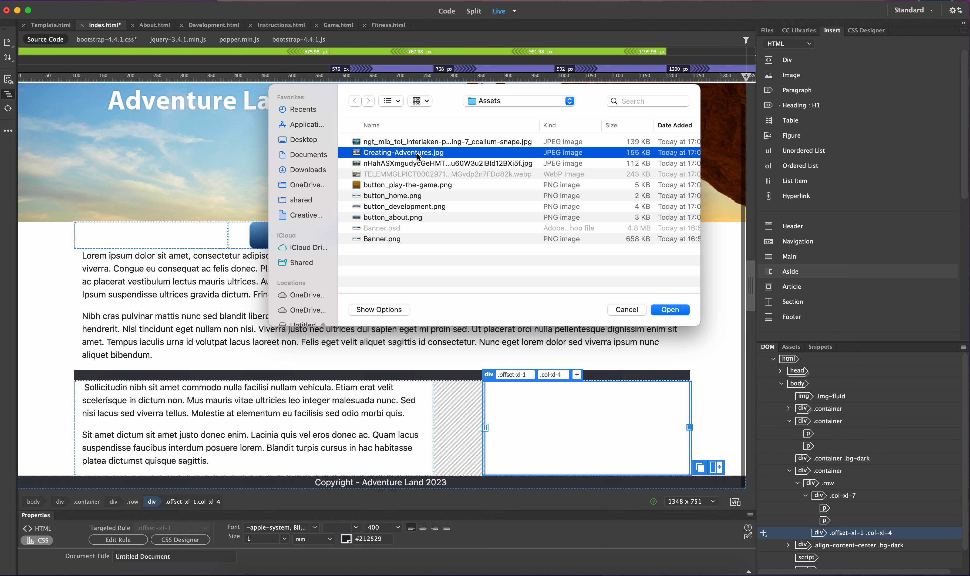
{"action": "left_click", "coordinate": [671, 310]}
Resize the image by setting its height to 150 px
{"action": "scroll", "coordinate": [457, 315], "scroll_direction": "down", "scroll_amount": 10}
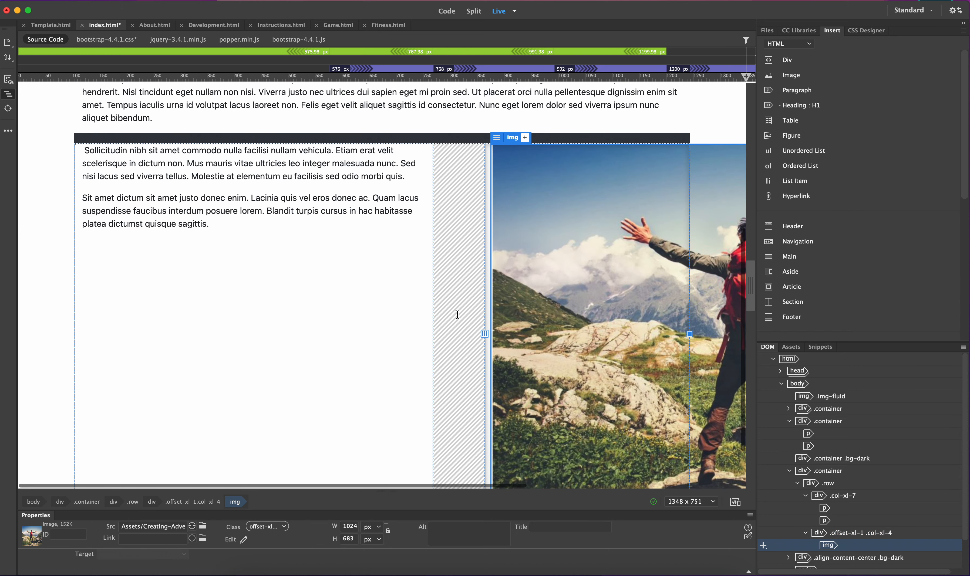
{"action": "scroll", "coordinate": [457, 315], "scroll_direction": "right", "scroll_amount": 10}
{"action": "scroll", "coordinate": [458, 315], "scroll_direction": "down", "scroll_amount": 1}
{"action": "scroll", "coordinate": [458, 315], "scroll_direction": "right", "scroll_amount": 2}
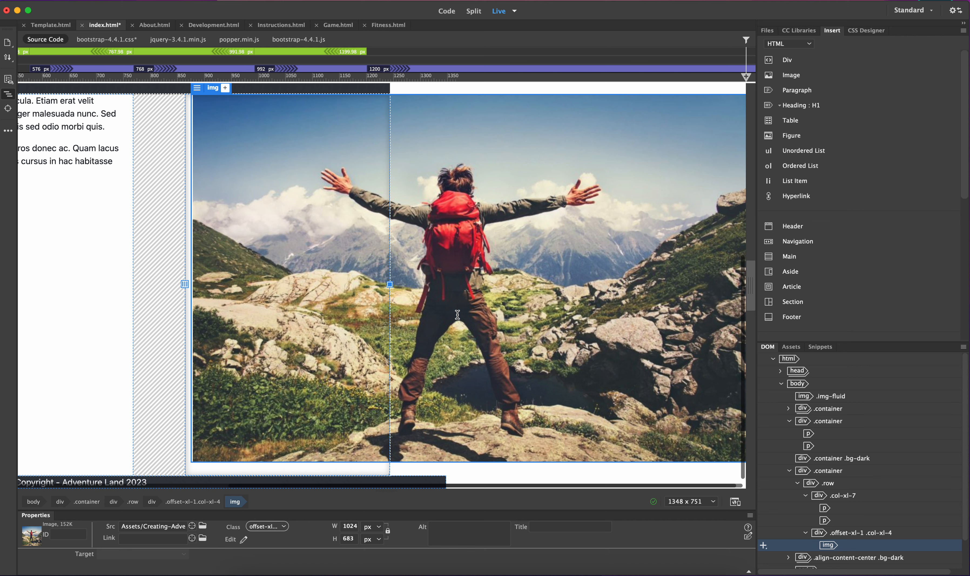
{"action": "scroll", "coordinate": [457, 315], "scroll_direction": "up", "scroll_amount": 7}
{"action": "scroll", "coordinate": [458, 315], "scroll_direction": "left", "scroll_amount": 7}
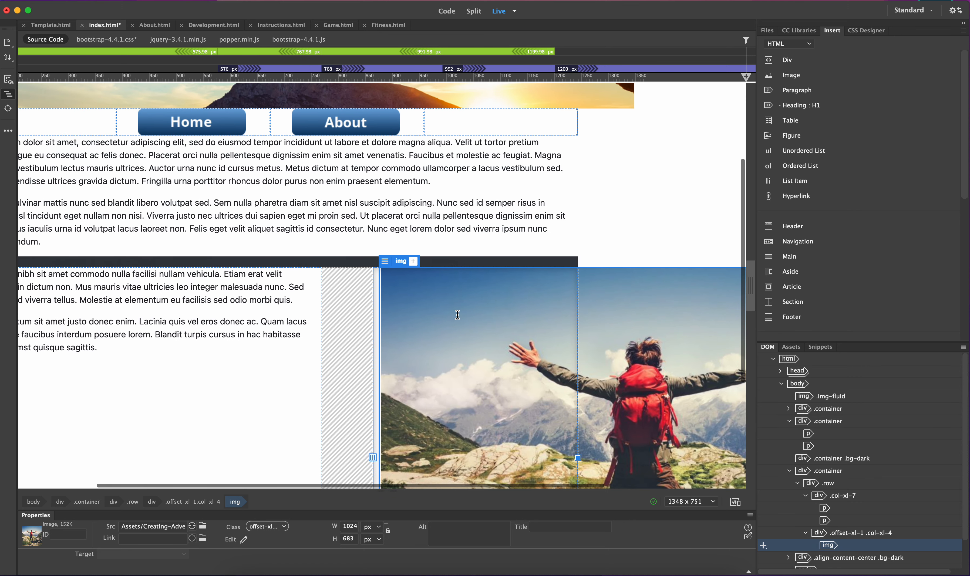
{"action": "scroll", "coordinate": [458, 315], "scroll_direction": "down", "scroll_amount": 1}
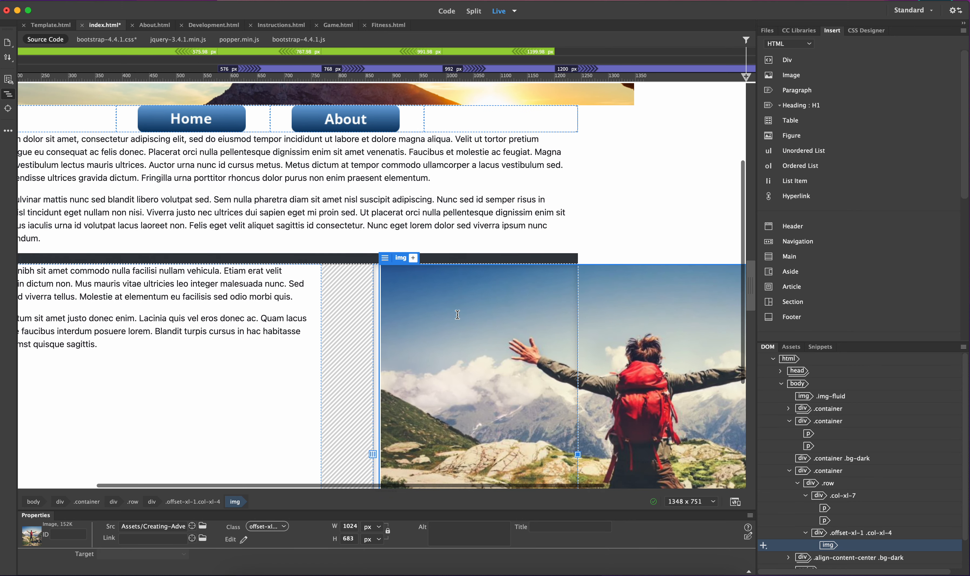
{"action": "left_click", "coordinate": [353, 527]}
{"action": "left_click", "coordinate": [350, 527]}
{"action": "key", "text": "BackSpace"}
{"action": "key", "text": "BackSpace"}
{"action": "type", "text": "2"}
{"action": "key", "text": "Tab"}
{"action": "type", "text": "150"}
{"action": "key", "text": "Return"}
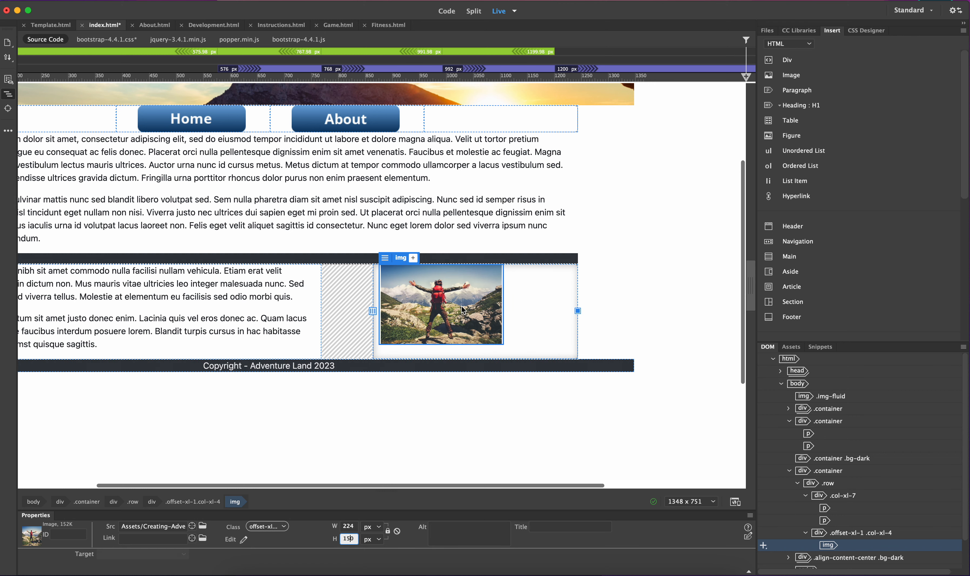
Set the image width back to 1024 px
{"action": "left_click", "coordinate": [351, 527]}
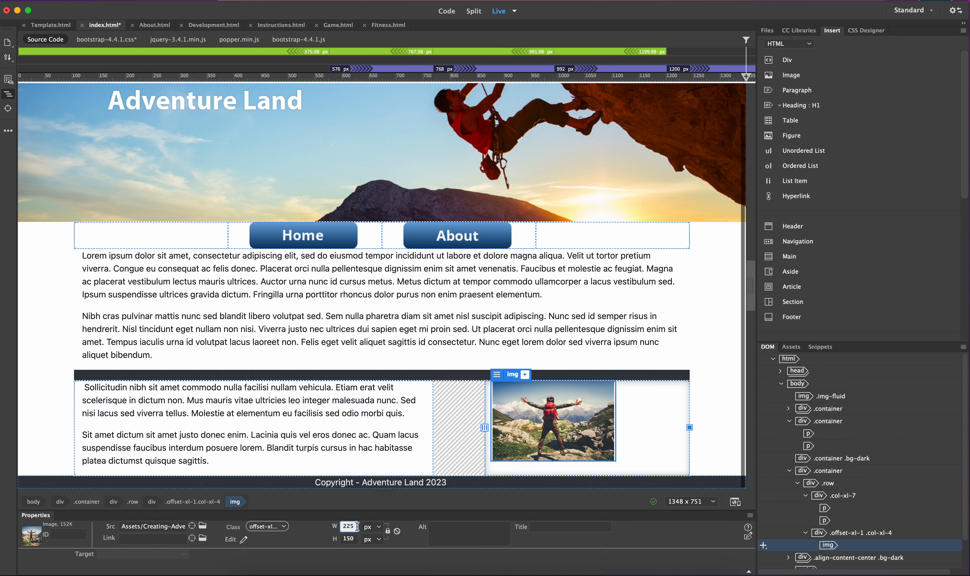
{"action": "left_click_drag", "start_coordinate": [357, 527], "coordinate": [299, 528]}
{"action": "type", "text": "1024"}
{"action": "left_click", "coordinate": [348, 540]}
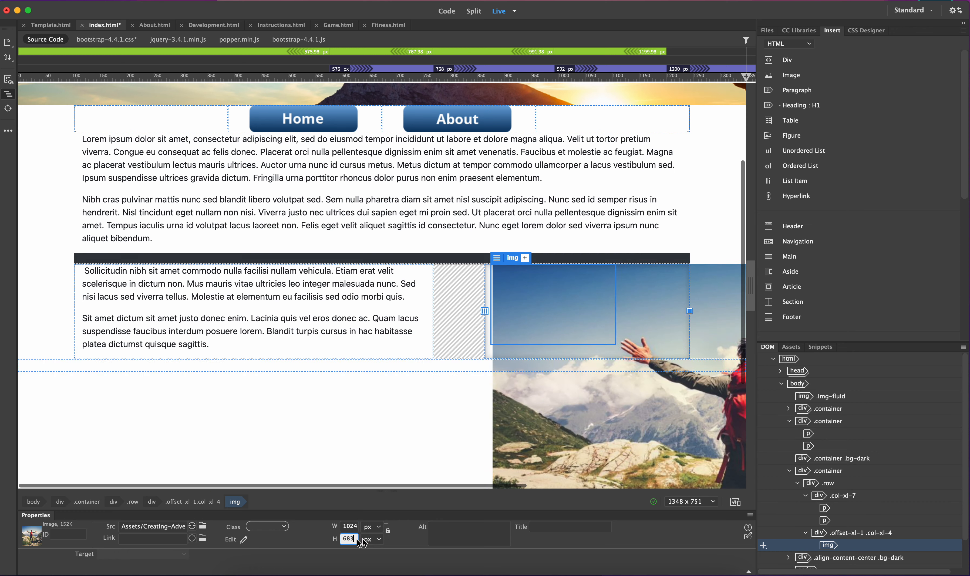
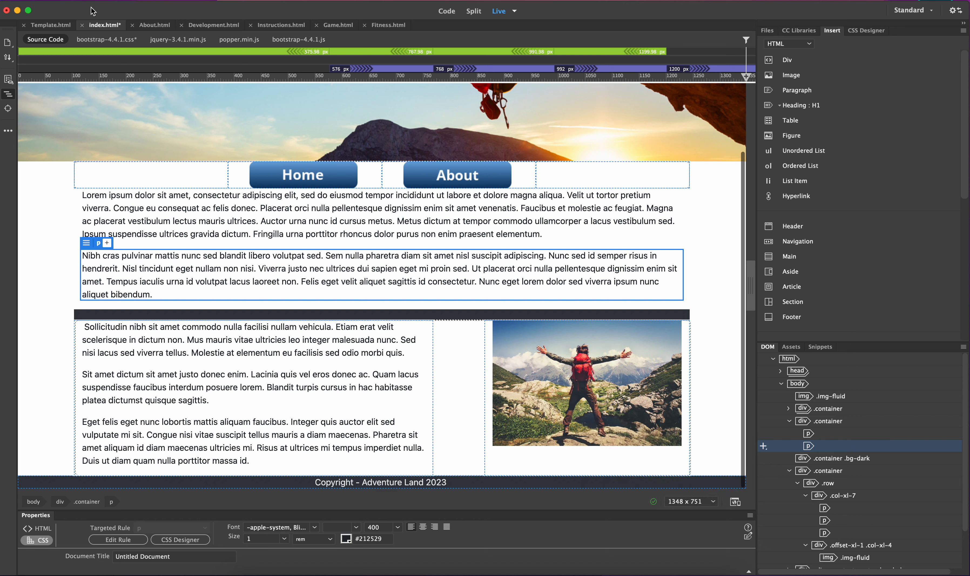
Start a real-time preview of the page in Safari, saving the changes to index.html
{"action": "left_click", "coordinate": [90, 4]}
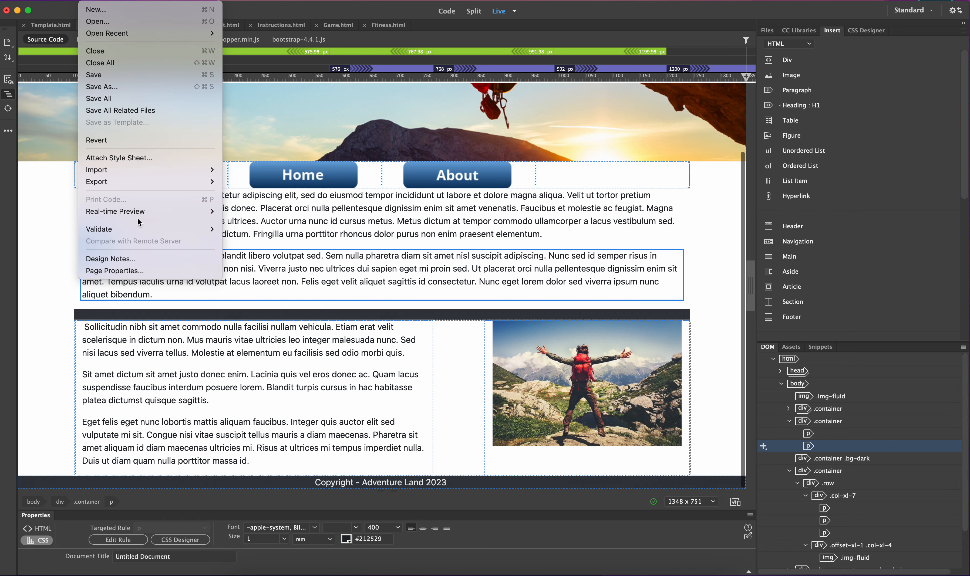
{"action": "mouse_move", "coordinate": [212, 211]}
{"action": "left_click", "coordinate": [244, 215]}
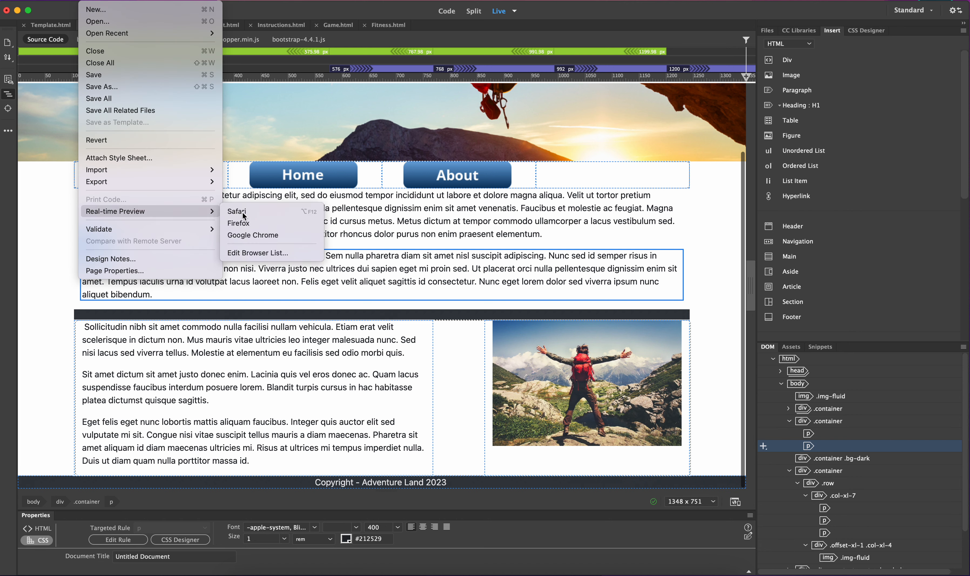
{"action": "left_click", "coordinate": [526, 313]}
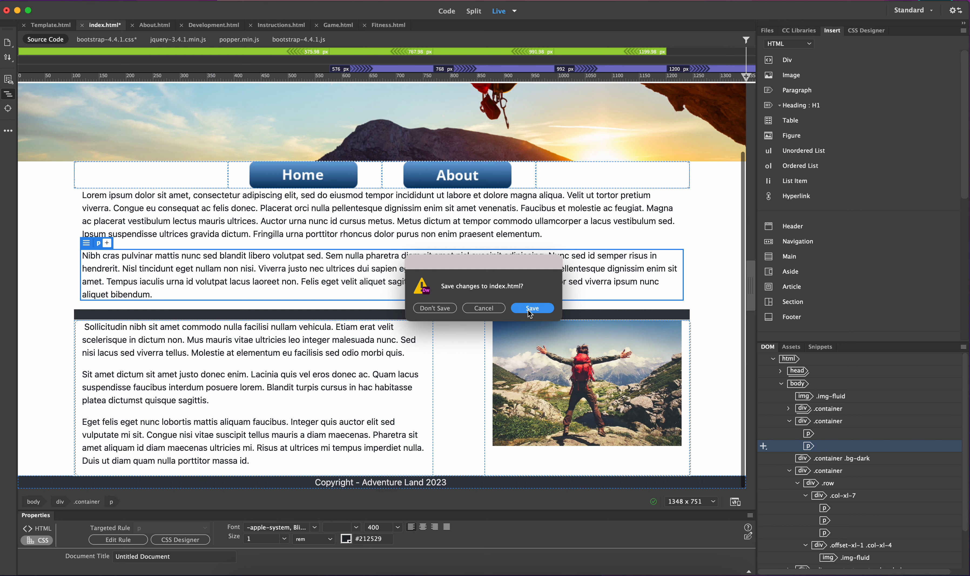
{"action": "left_click", "coordinate": [582, 310]}
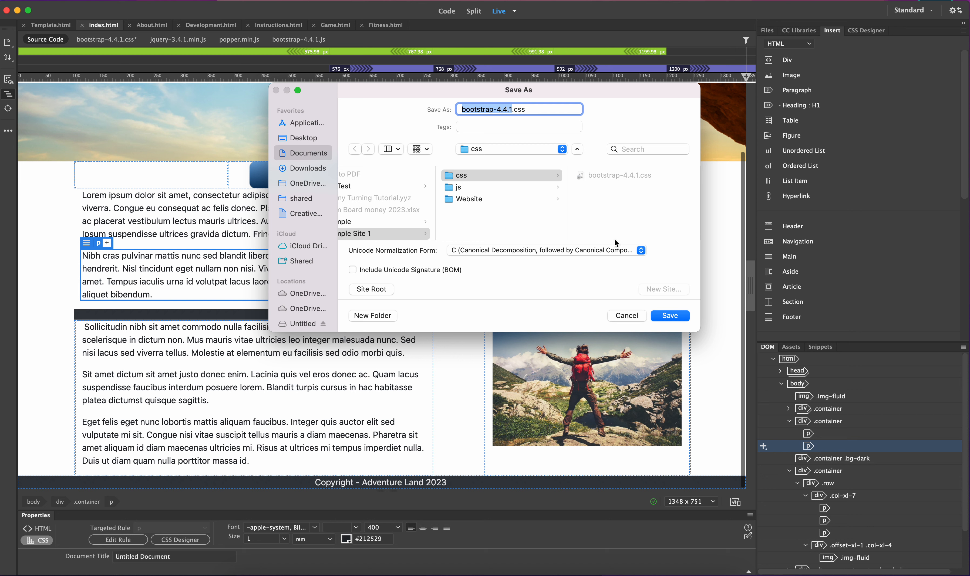
Try to save bootstrap-4.4.1.css for the preview and close the blank browser window
{"action": "left_click", "coordinate": [670, 317]}
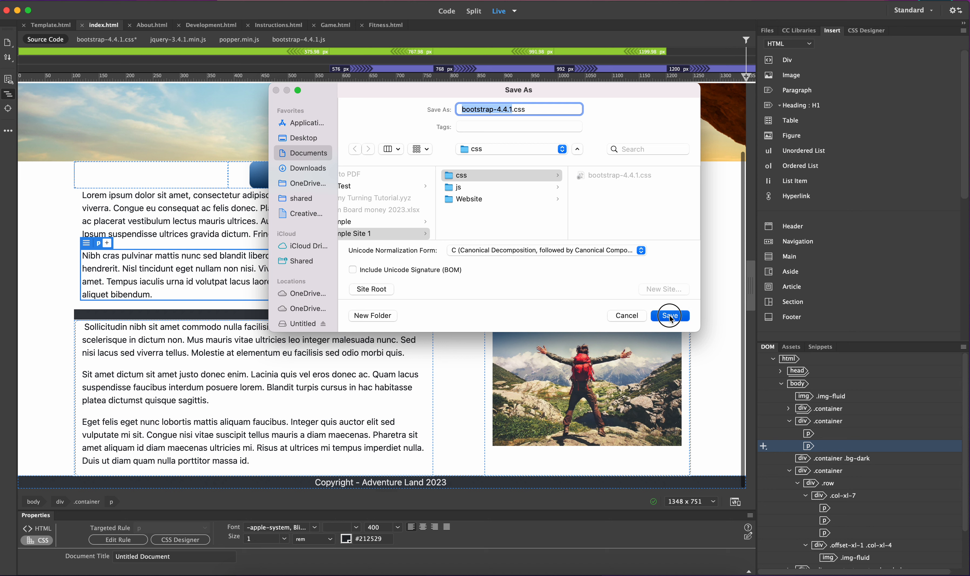
{"action": "left_click", "coordinate": [510, 268]}
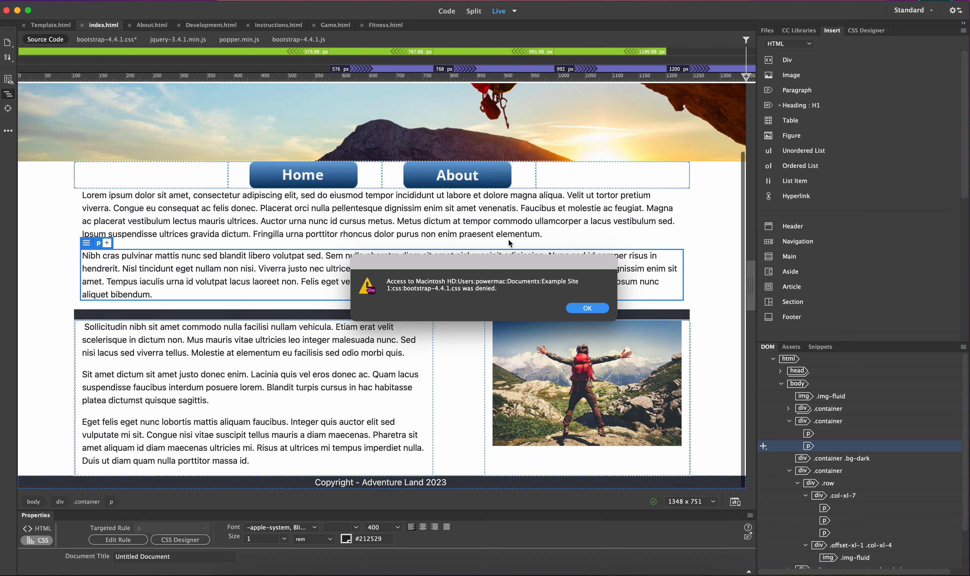
{"action": "left_click", "coordinate": [578, 310]}
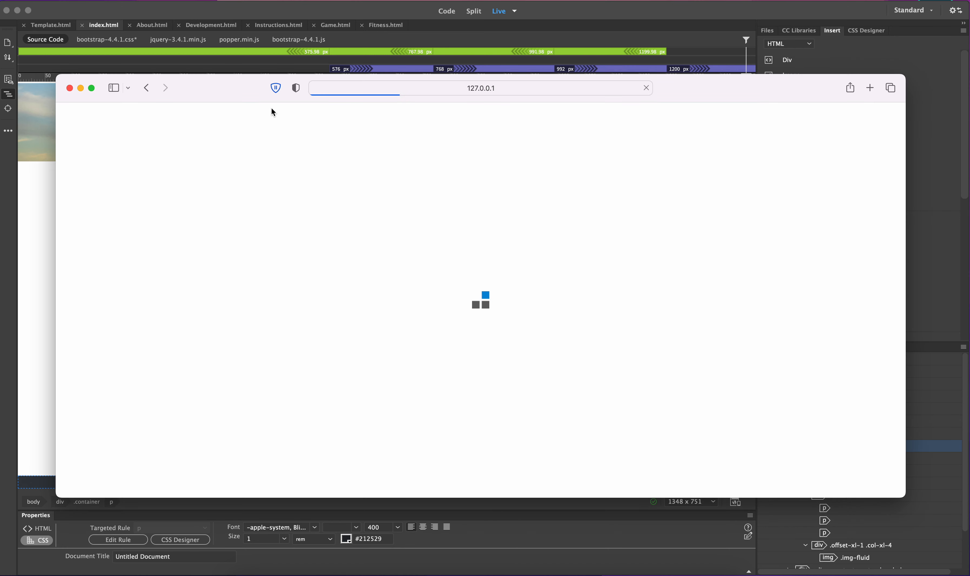
{"action": "left_click_drag", "start_coordinate": [218, 84], "coordinate": [174, 17]}
{"action": "left_click_drag", "start_coordinate": [843, 431], "coordinate": [861, 512]}
{"action": "left_click_drag", "start_coordinate": [150, 17], "coordinate": [173, 24]}
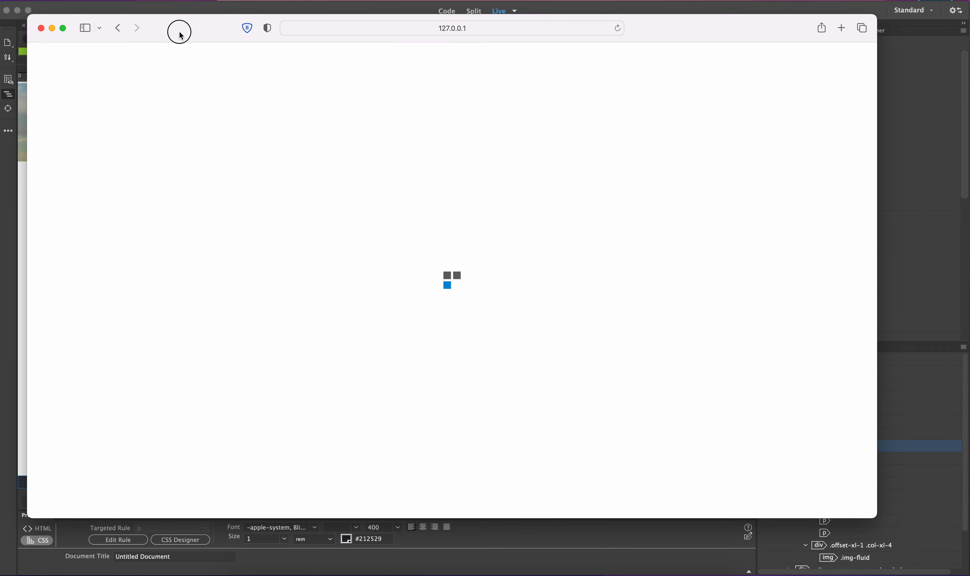
{"action": "left_click", "coordinate": [40, 27]}
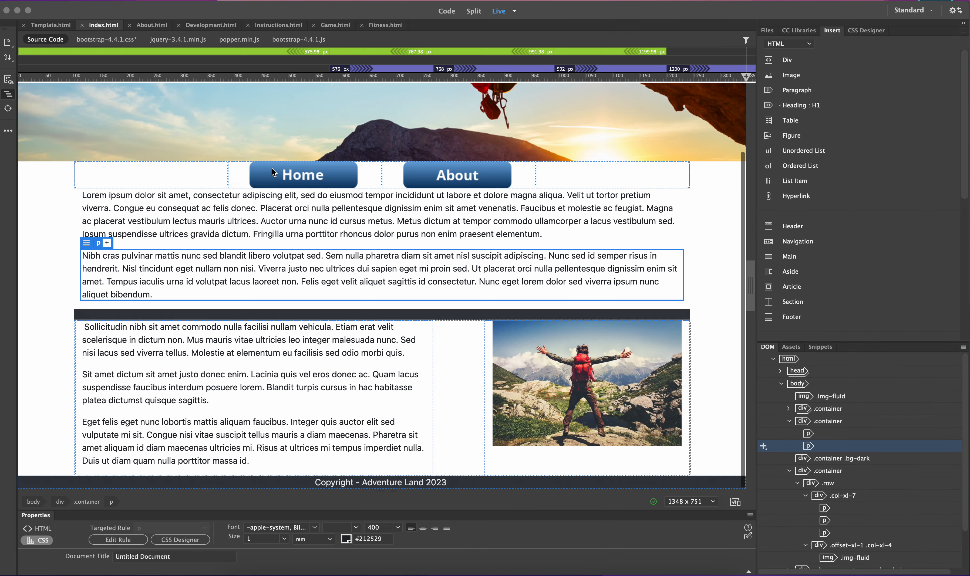
Try the real-time preview again, cancelling the save of bootstrap-4.4.1.css, and close the browser window
{"action": "left_click", "coordinate": [734, 501]}
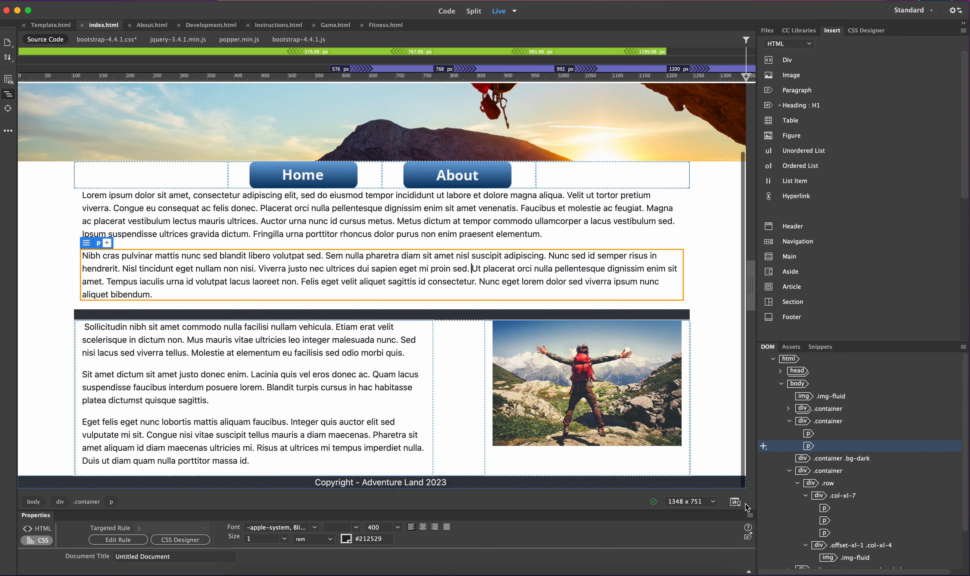
{"action": "left_click", "coordinate": [735, 502]}
{"action": "left_click", "coordinate": [645, 449]}
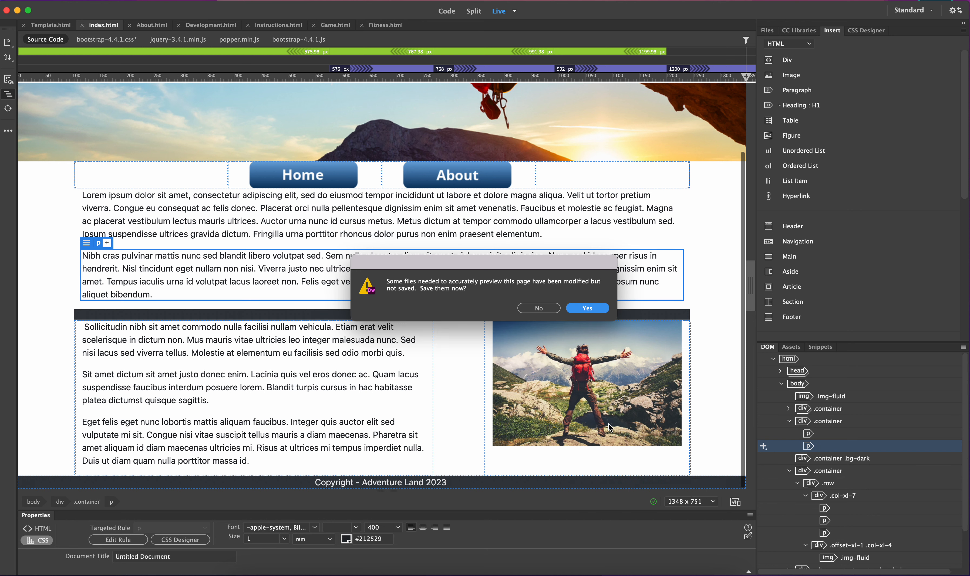
{"action": "left_click", "coordinate": [587, 308]}
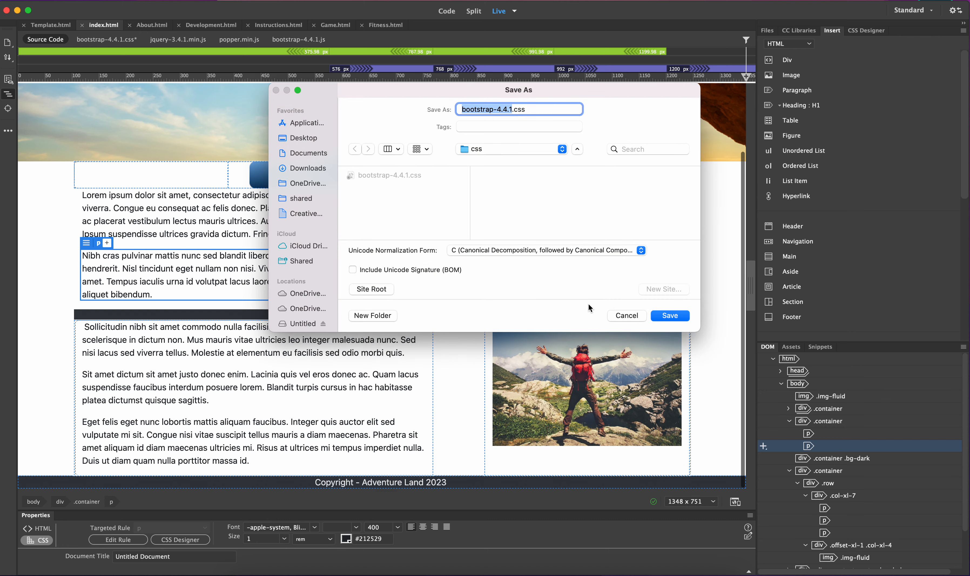
{"action": "left_click", "coordinate": [624, 315]}
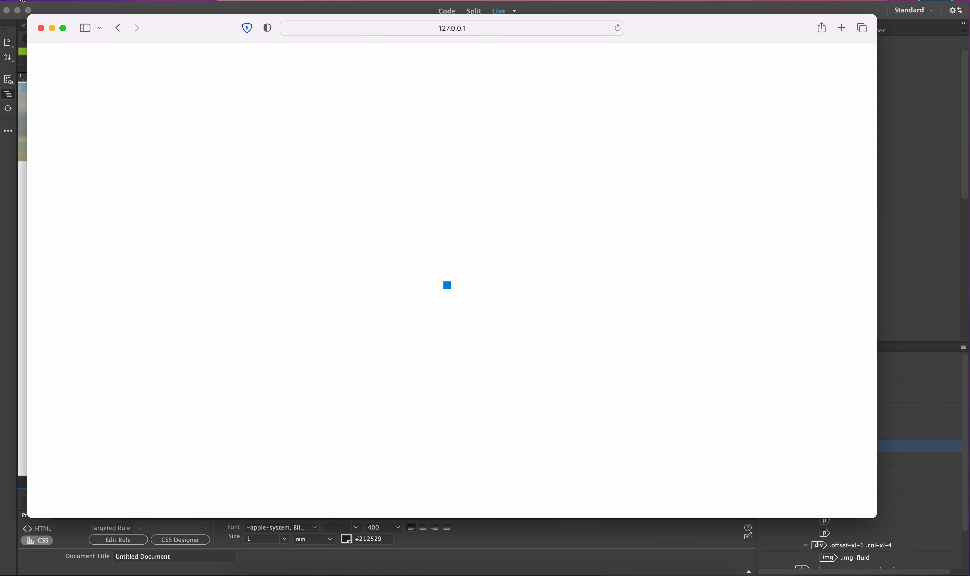
{"action": "left_click", "coordinate": [41, 28]}
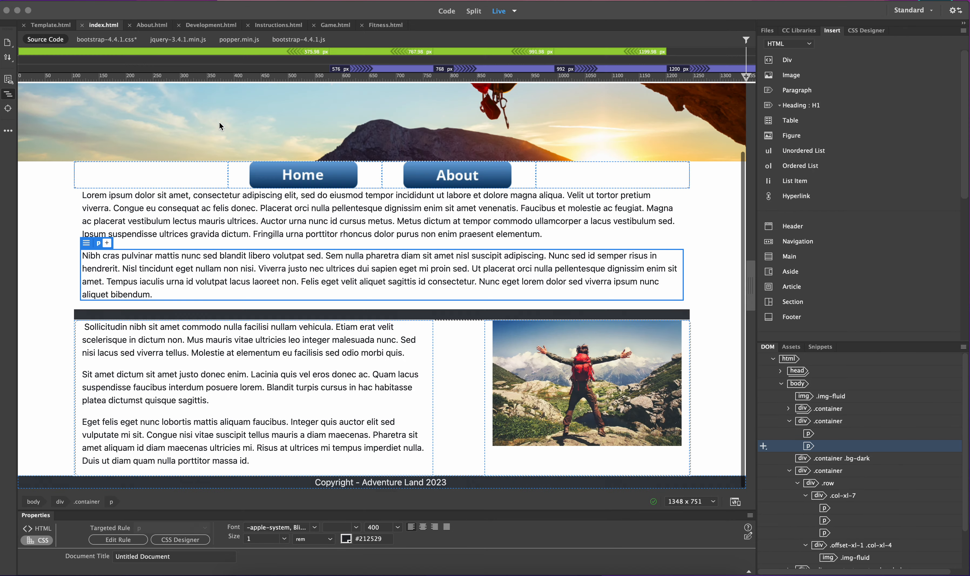
Open bootstrap-4.4.1.css and make the read-only file writable
{"action": "left_click", "coordinate": [96, 39]}
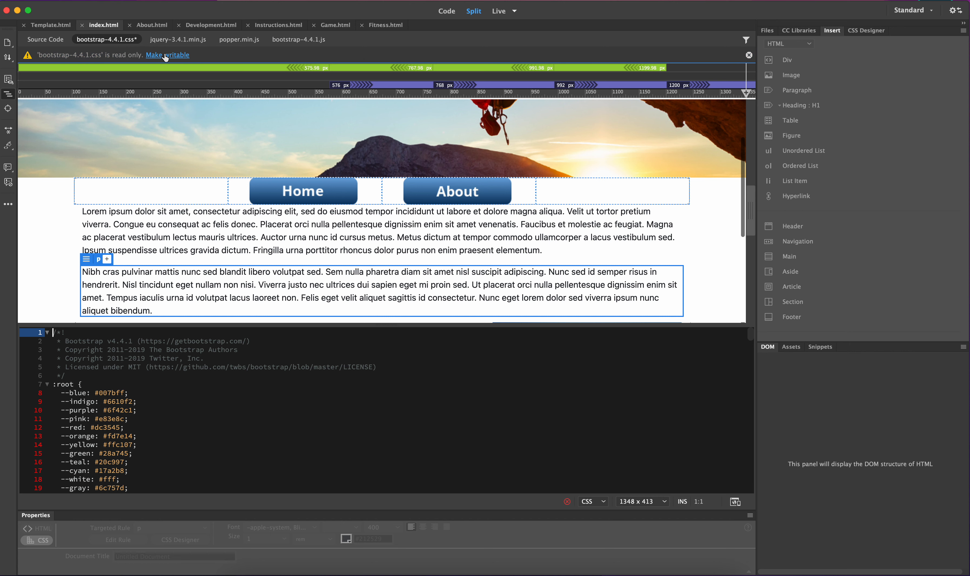
{"action": "left_click", "coordinate": [167, 56]}
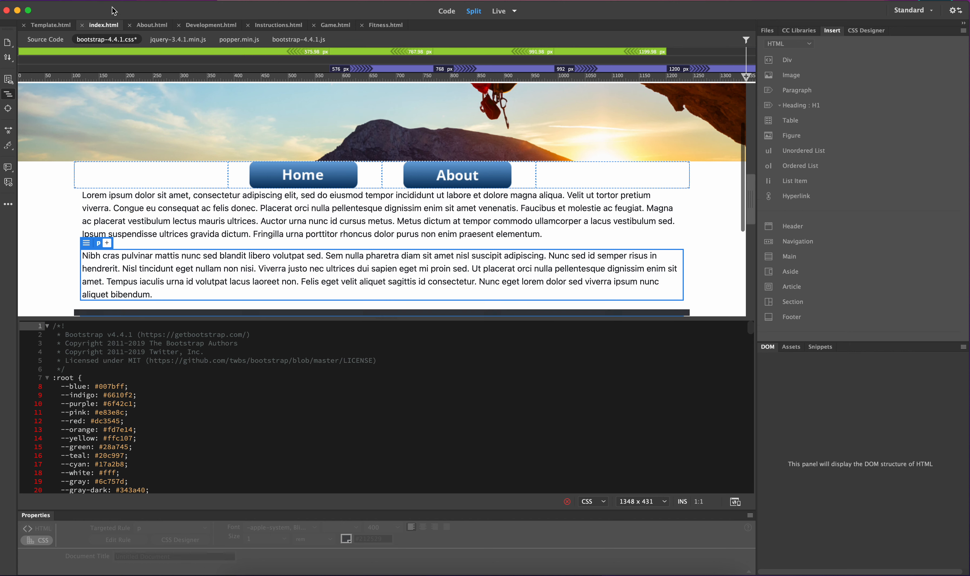
{"action": "left_click", "coordinate": [96, 1]}
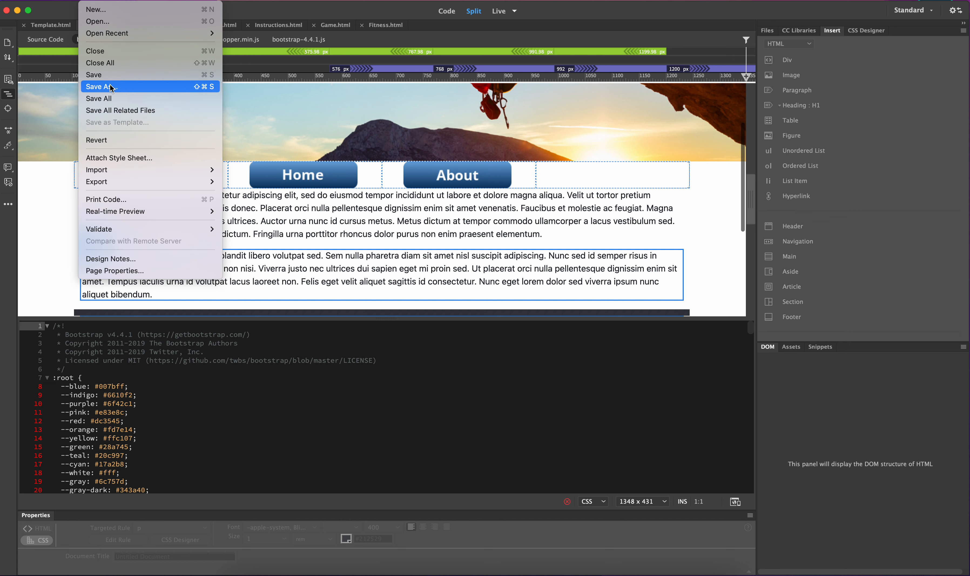
{"action": "left_click", "coordinate": [101, 87]}
{"action": "key", "text": "Escape"}
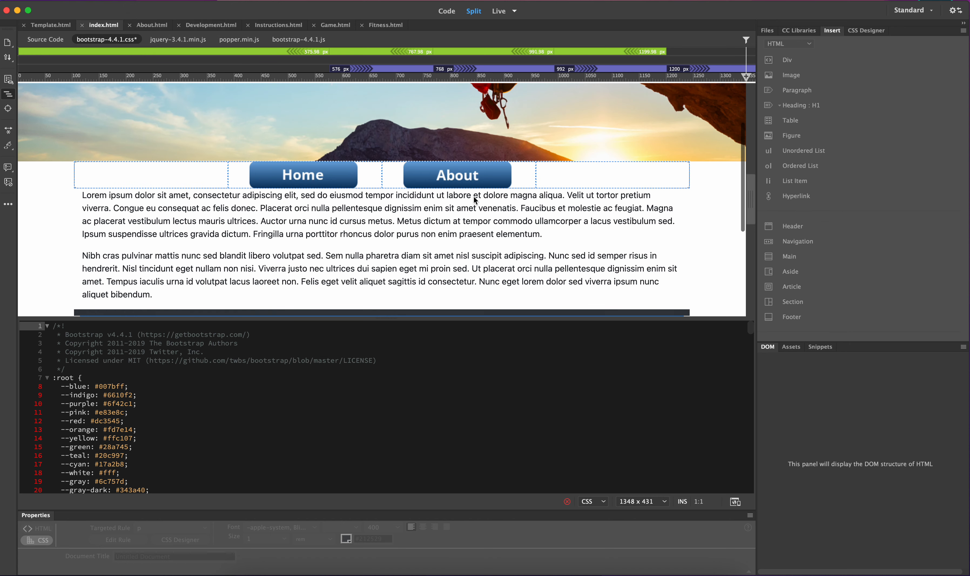
Save all open files
{"action": "left_click", "coordinate": [114, 1]}
{"action": "mouse_move", "coordinate": [96, 1]}
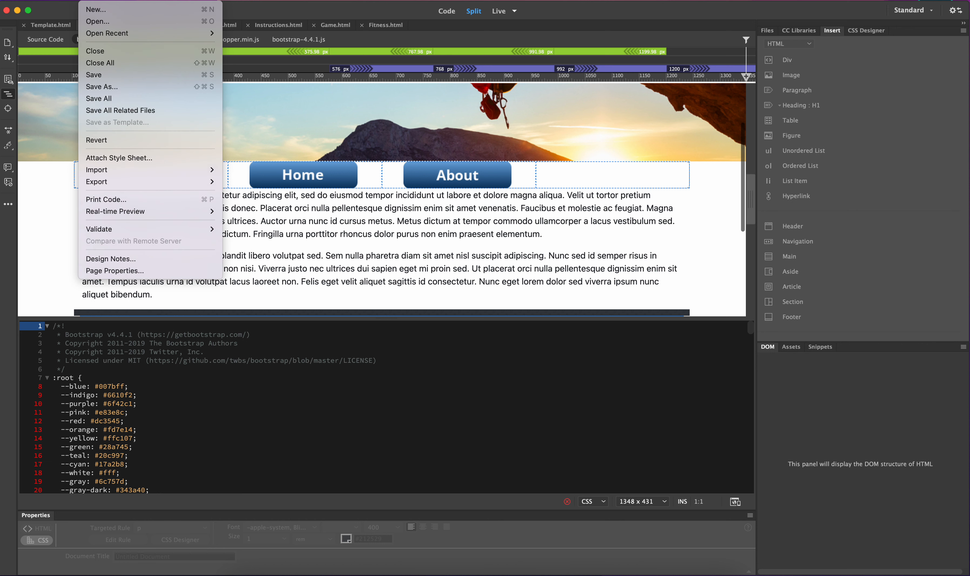
{"action": "left_click", "coordinate": [106, 99]}
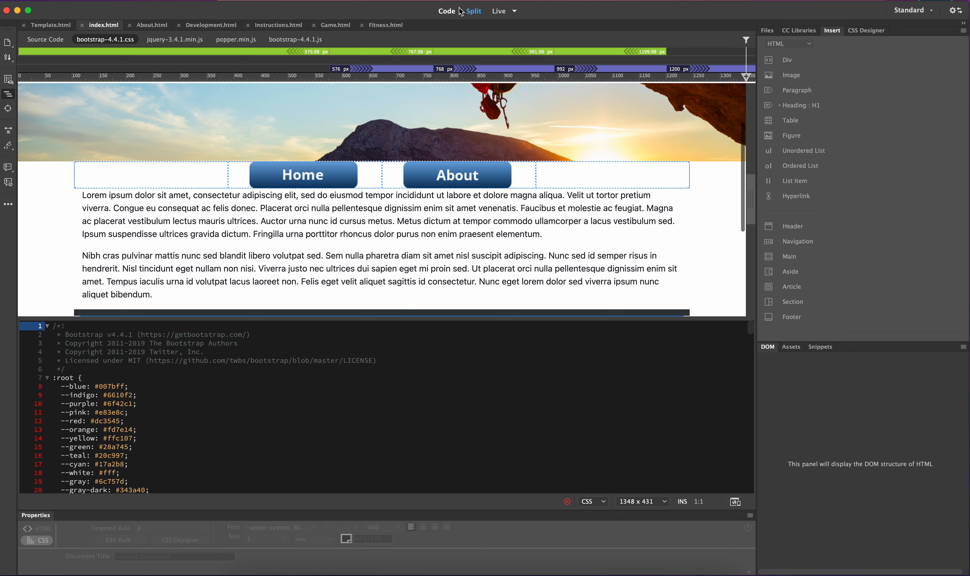
{"action": "left_click", "coordinate": [499, 11]}
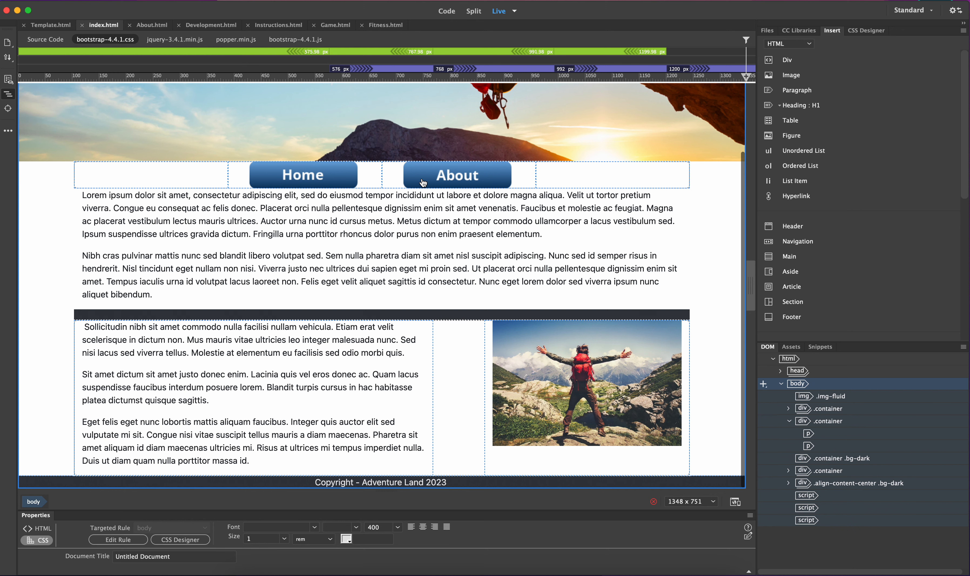
{"action": "left_click", "coordinate": [61, 41]}
{"action": "left_click", "coordinate": [96, 40]}
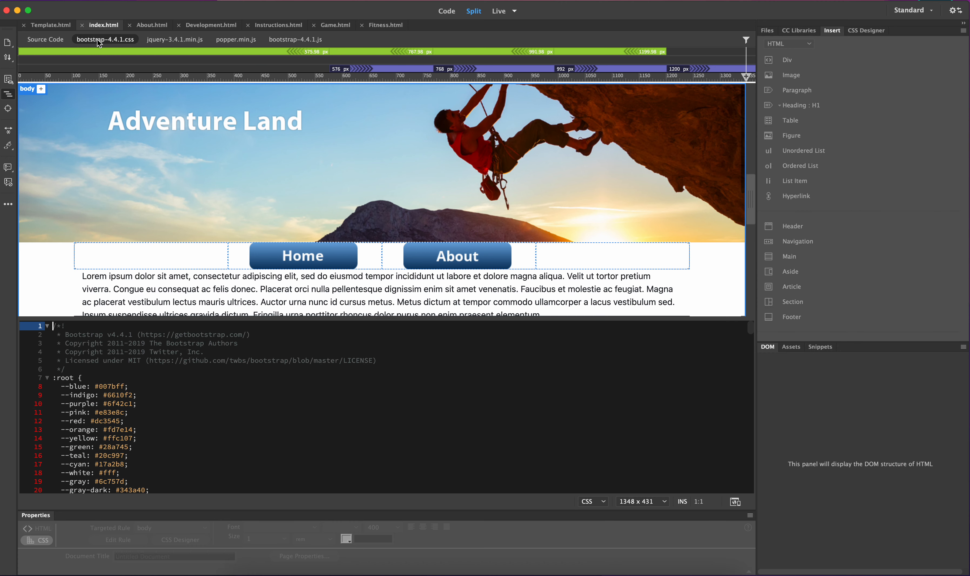
{"action": "left_click", "coordinate": [503, 16]}
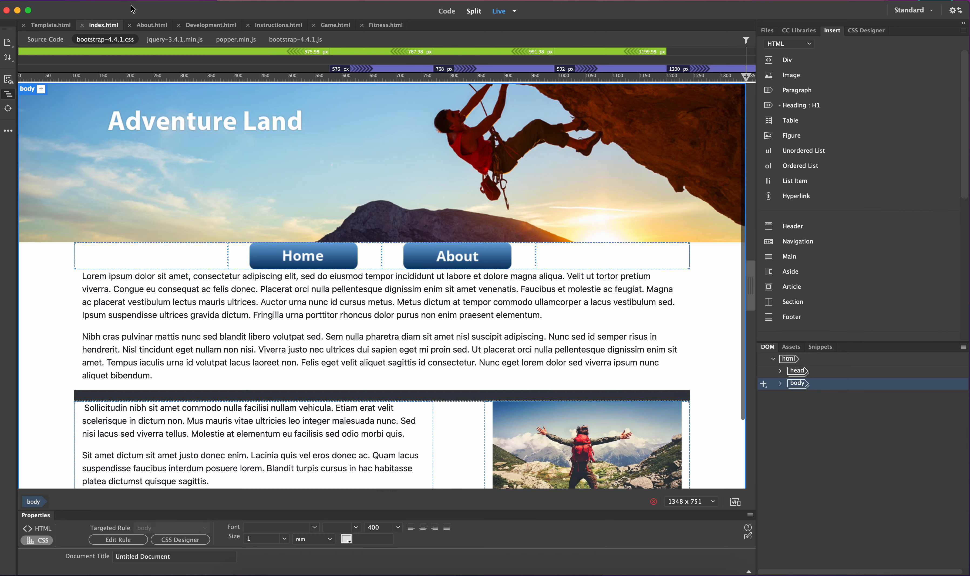
Open a real-time preview of index.html in Safari
{"action": "left_click", "coordinate": [93, 0]}
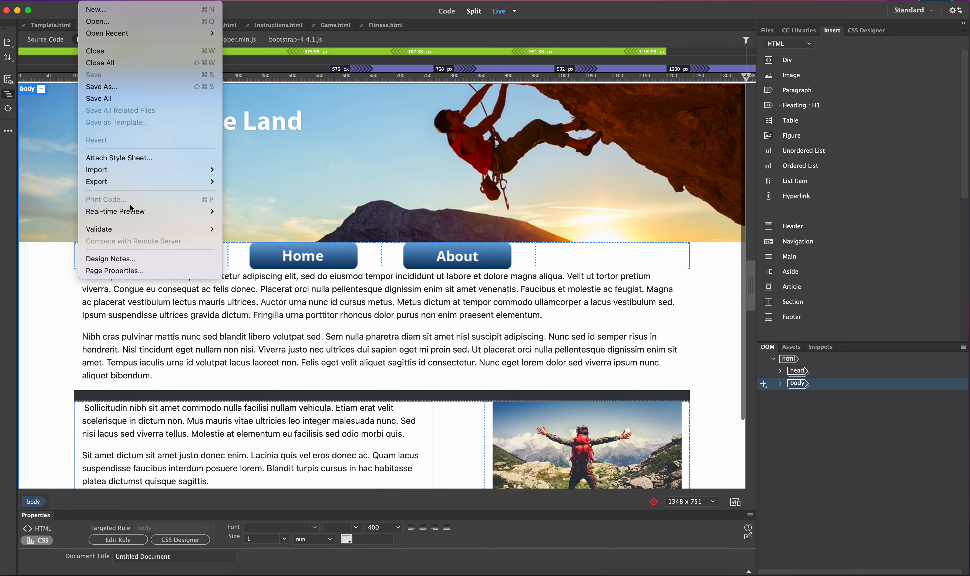
{"action": "mouse_move", "coordinate": [130, 212]}
{"action": "left_click", "coordinate": [254, 213]}
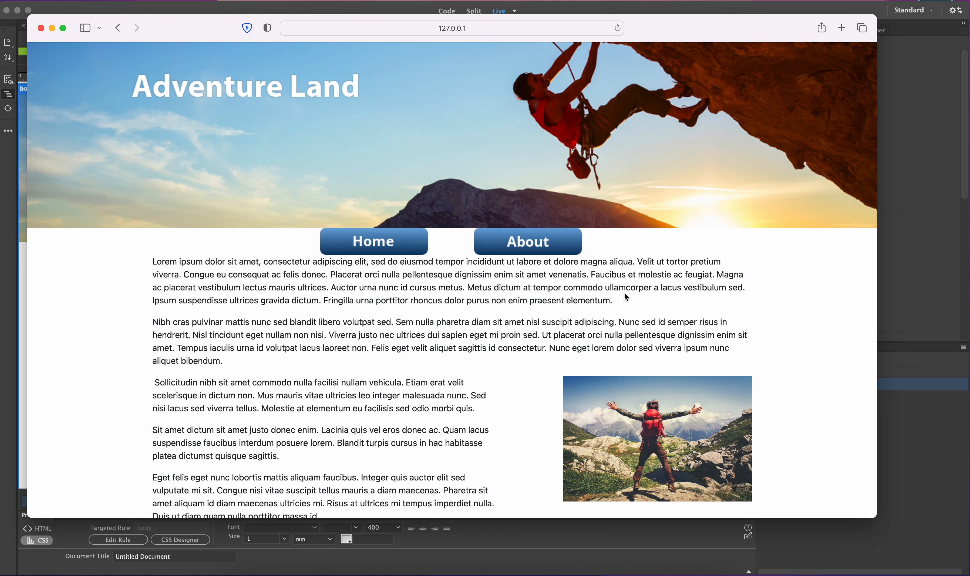
Scroll the preview and resize the browser window narrow and wide to check the responsive layout
{"action": "scroll", "coordinate": [627, 297], "scroll_direction": "down", "scroll_amount": 2}
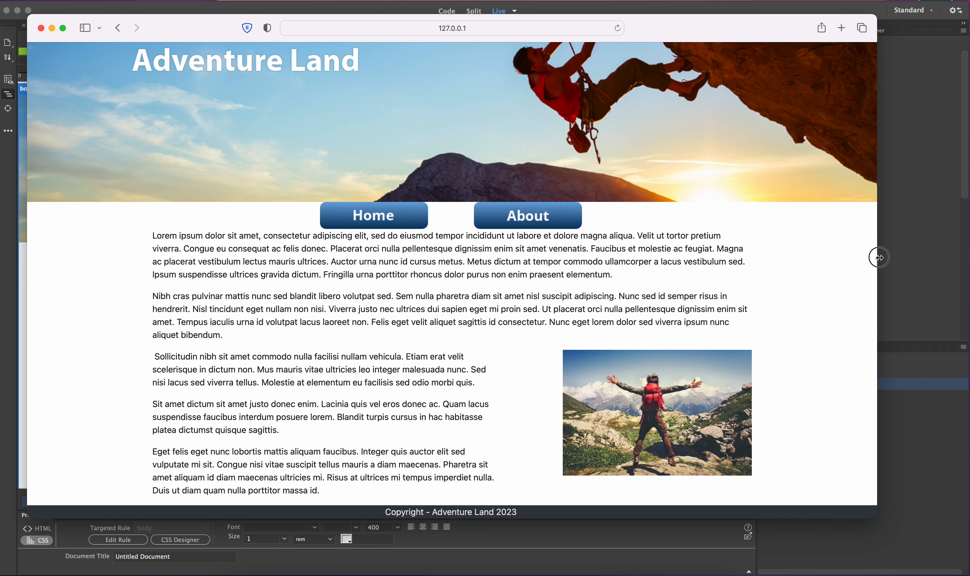
{"action": "left_click_drag", "start_coordinate": [876, 263], "coordinate": [337, 251]}
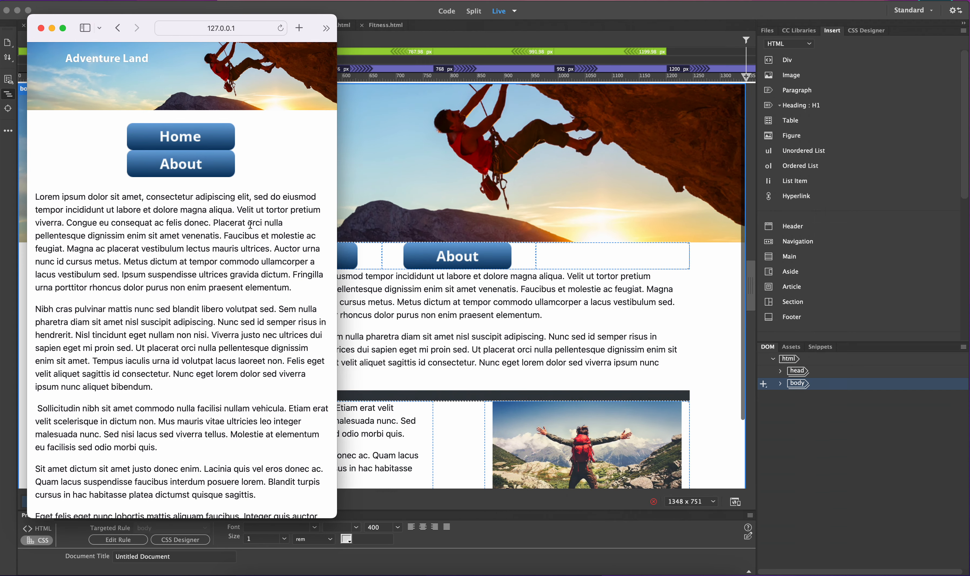
{"action": "scroll", "coordinate": [250, 224], "scroll_direction": "down", "scroll_amount": 3}
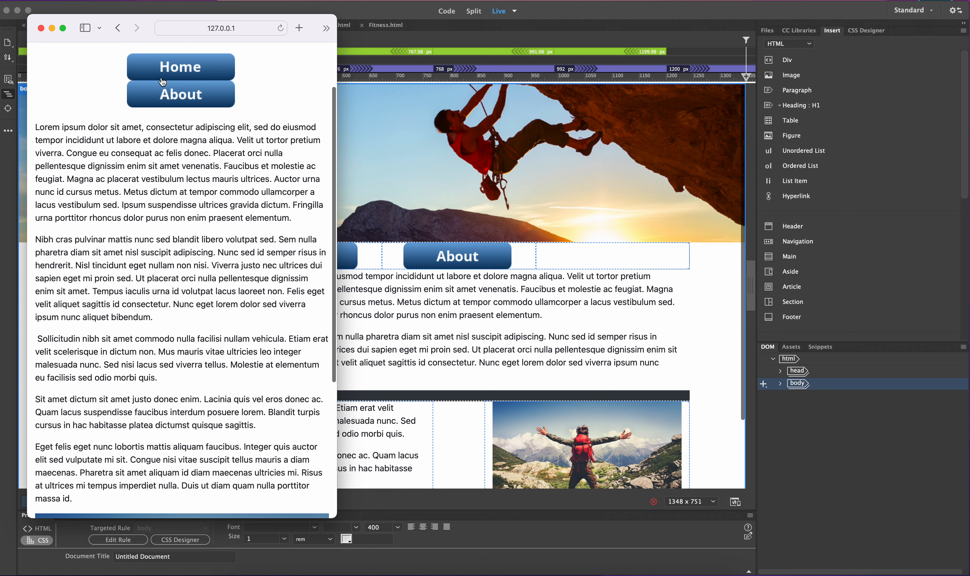
{"action": "scroll", "coordinate": [250, 95], "scroll_direction": "up", "scroll_amount": 3}
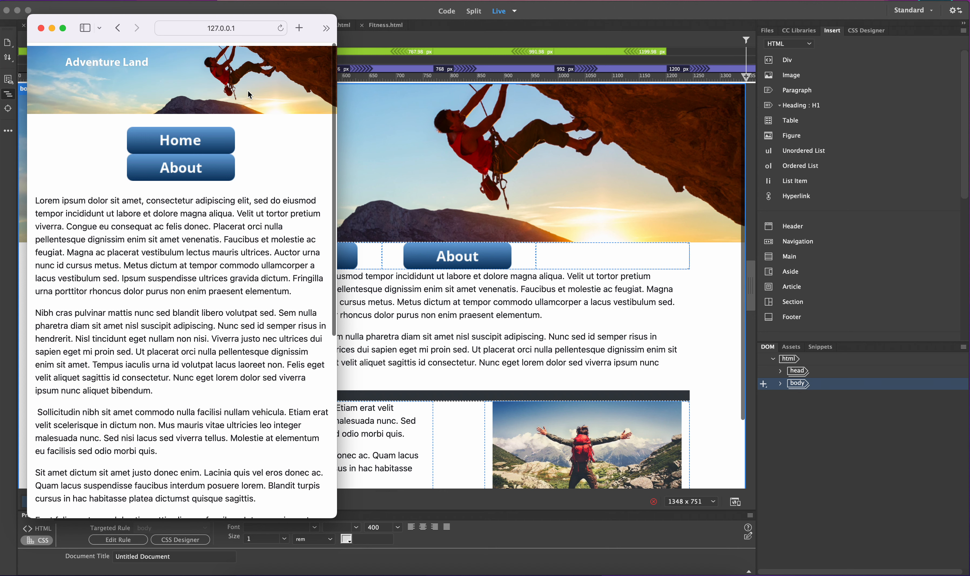
{"action": "scroll", "coordinate": [210, 148], "scroll_direction": "down", "scroll_amount": 10}
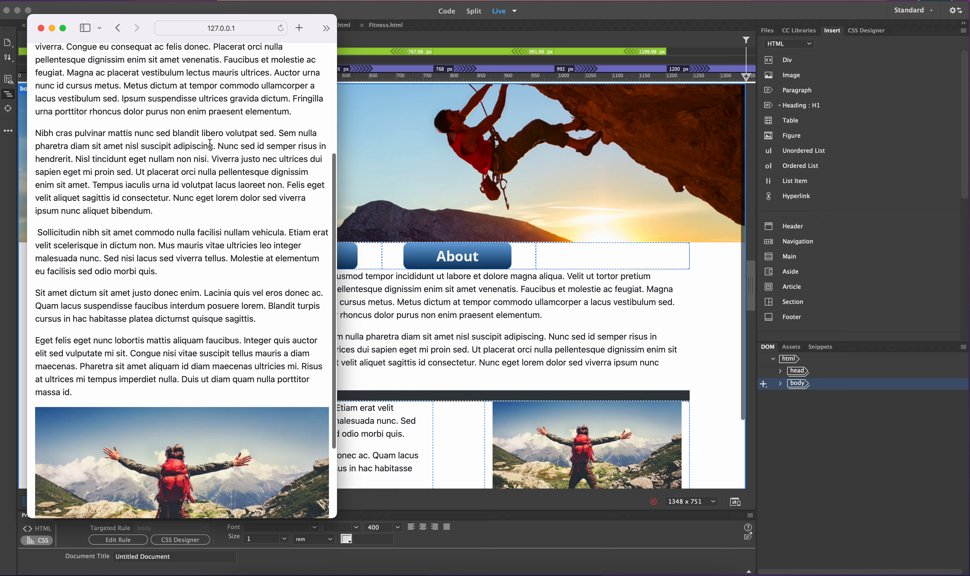
{"action": "scroll", "coordinate": [210, 134], "scroll_direction": "up", "scroll_amount": 3}
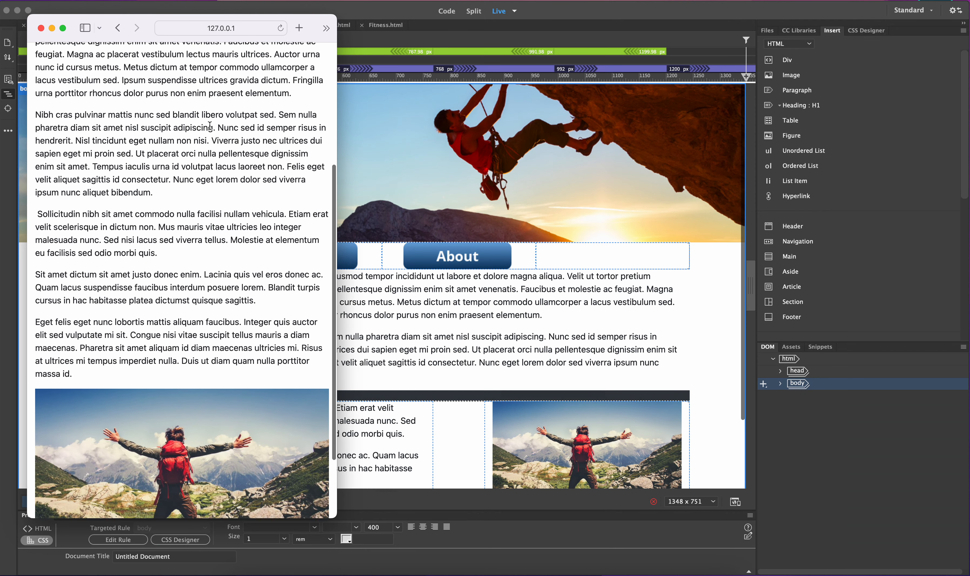
{"action": "scroll", "coordinate": [208, 150], "scroll_direction": "down", "scroll_amount": 3}
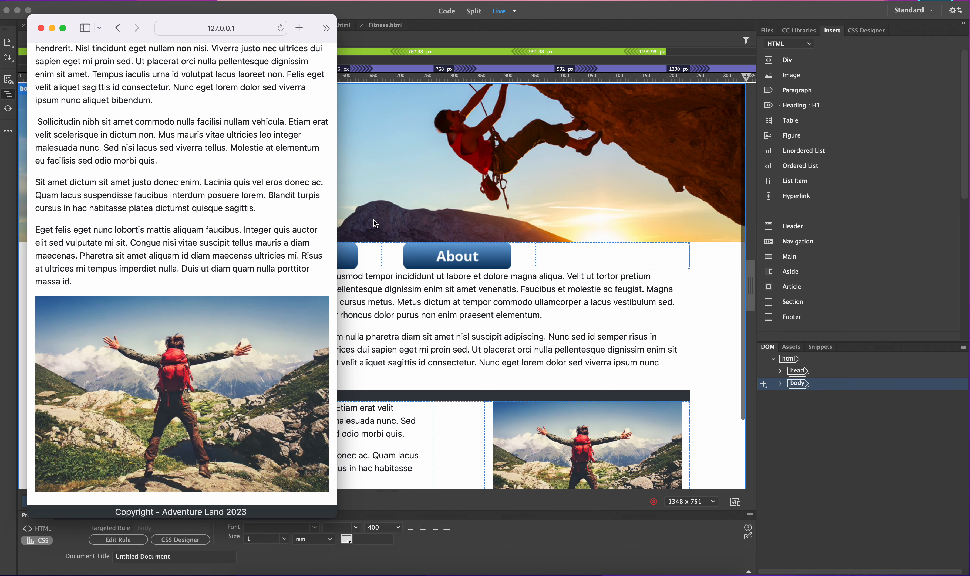
{"action": "left_click_drag", "start_coordinate": [339, 222], "coordinate": [645, 218]}
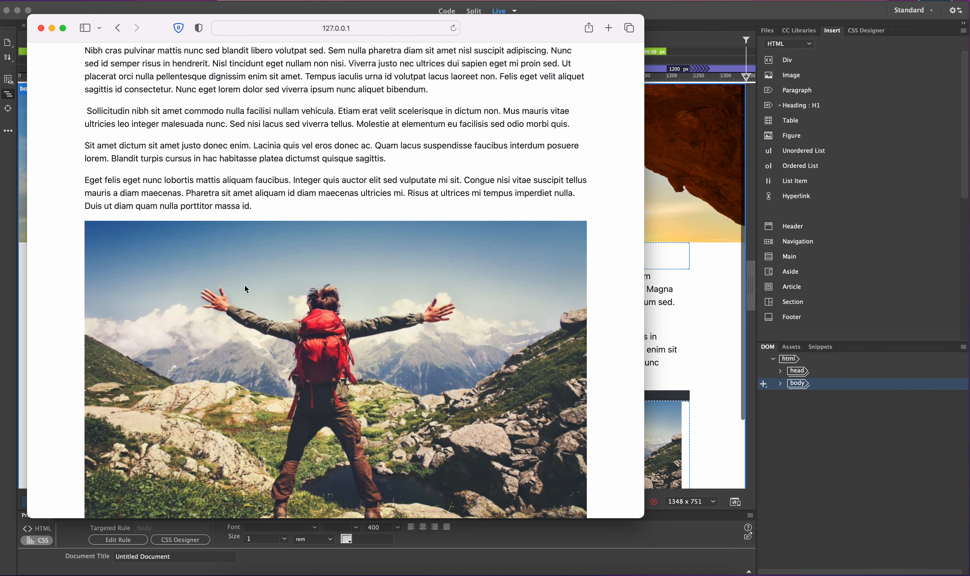
{"action": "left_click_drag", "start_coordinate": [645, 205], "coordinate": [930, 223]}
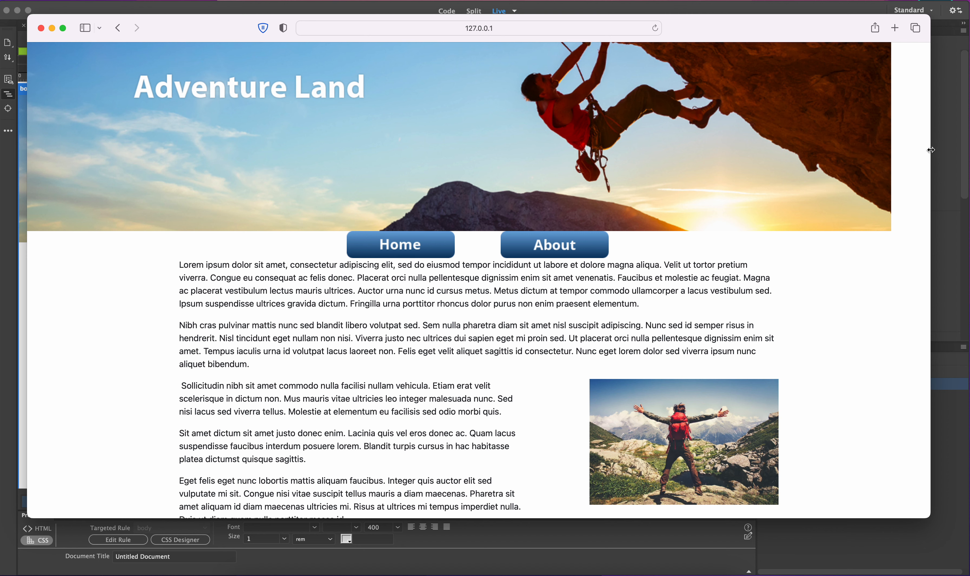
{"action": "left_click_drag", "start_coordinate": [931, 150], "coordinate": [882, 180]}
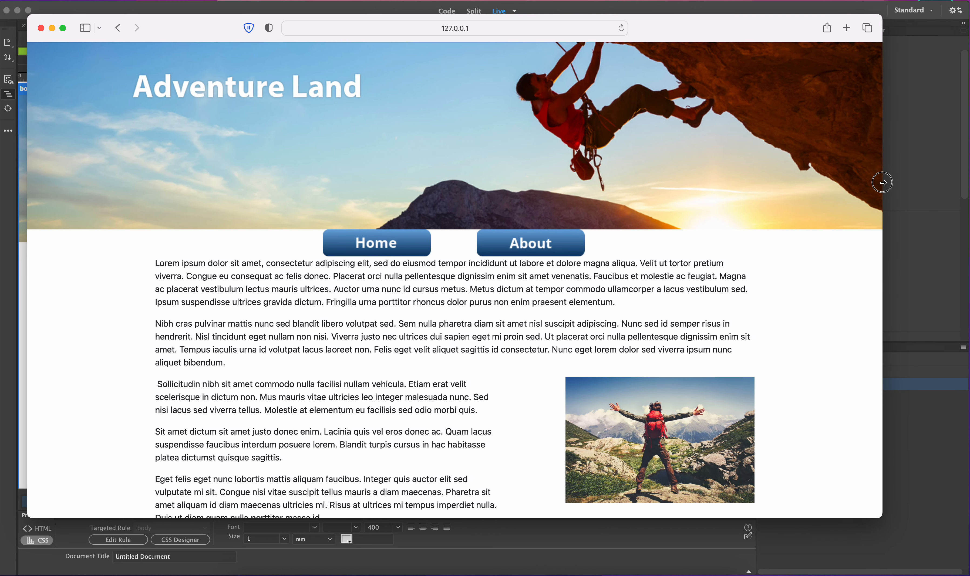
Close the preview, select the banner image and resize it to 2000 × 438 px
{"action": "left_click", "coordinate": [40, 28]}
{"action": "left_click", "coordinate": [330, 161]}
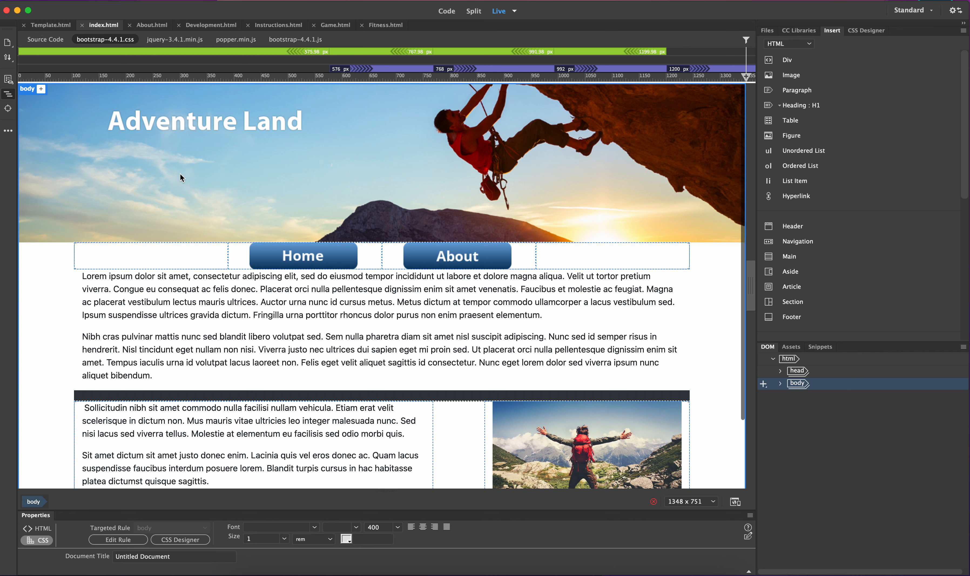
{"action": "left_click", "coordinate": [164, 154]}
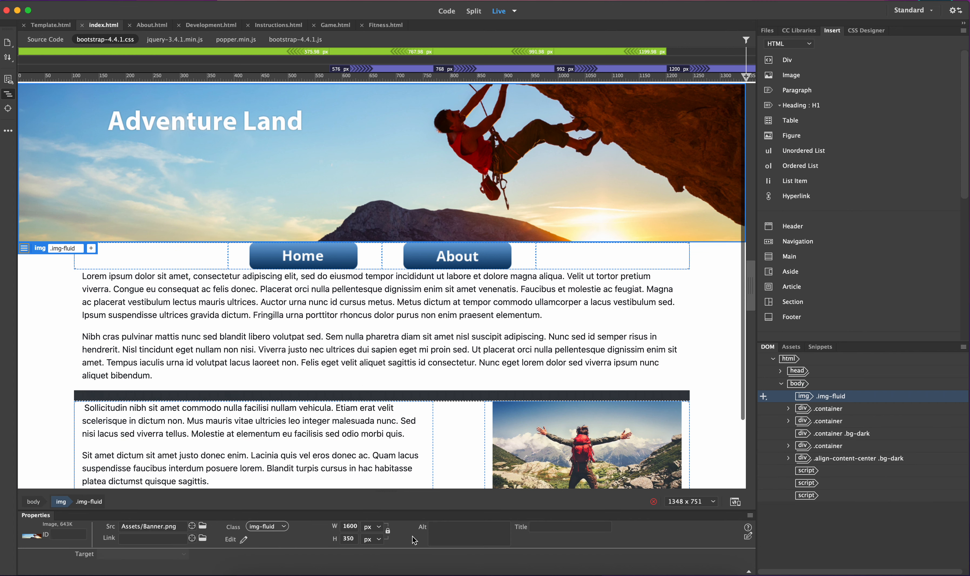
{"action": "left_click", "coordinate": [350, 525]}
{"action": "key", "text": "BackSpace"}
{"action": "key", "text": "BackSpace"}
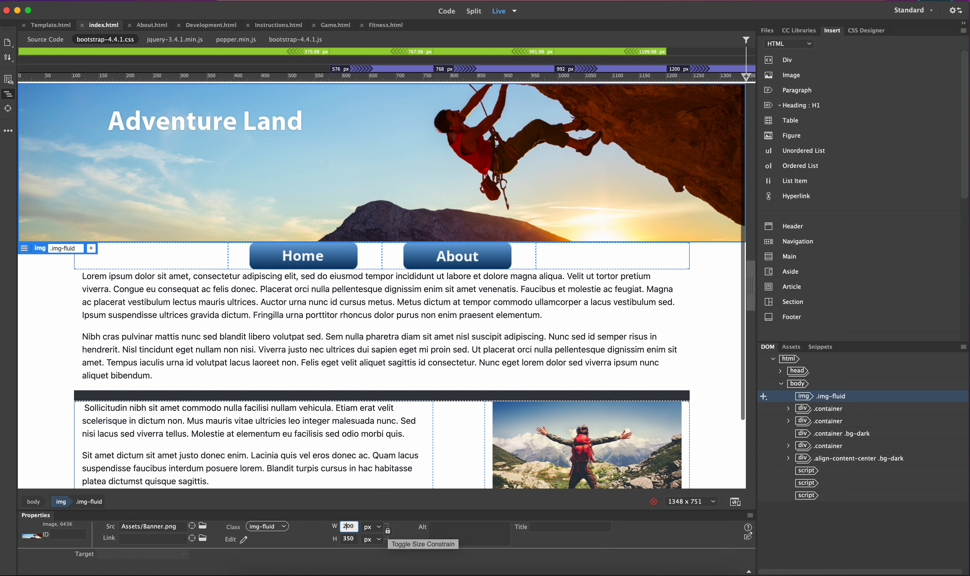
{"action": "left_click", "coordinate": [353, 540]}
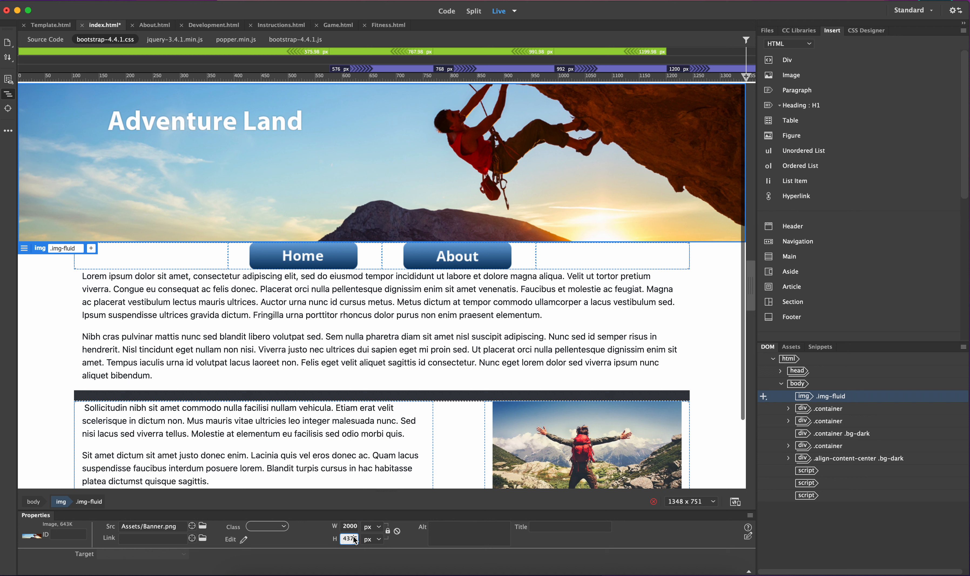
{"action": "left_click", "coordinate": [348, 526]}
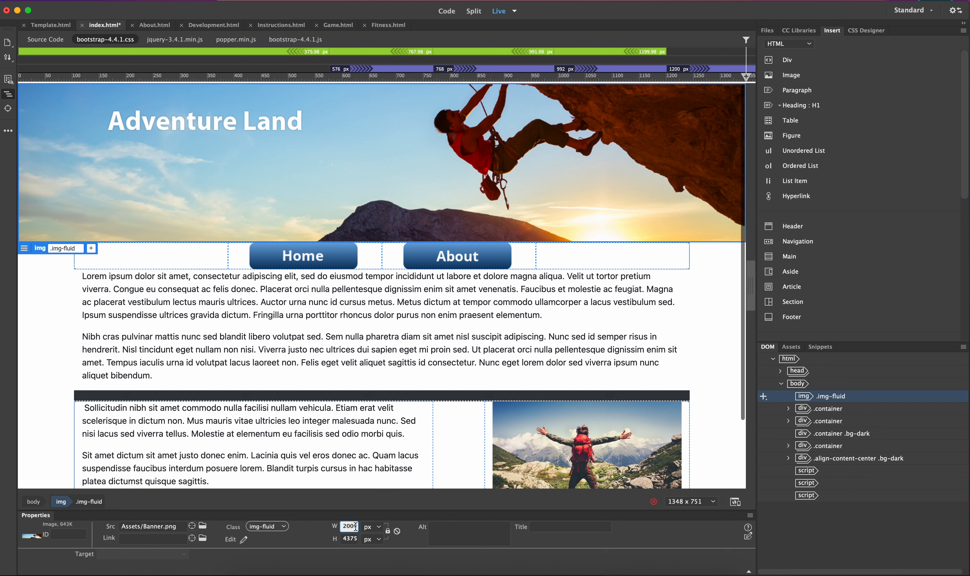
{"action": "left_click_drag", "start_coordinate": [350, 527], "coordinate": [370, 526]}
{"action": "left_click", "coordinate": [353, 539]}
Open a real-time preview in Safari, widen the browser window and scroll through the page
{"action": "left_click", "coordinate": [99, 2]}
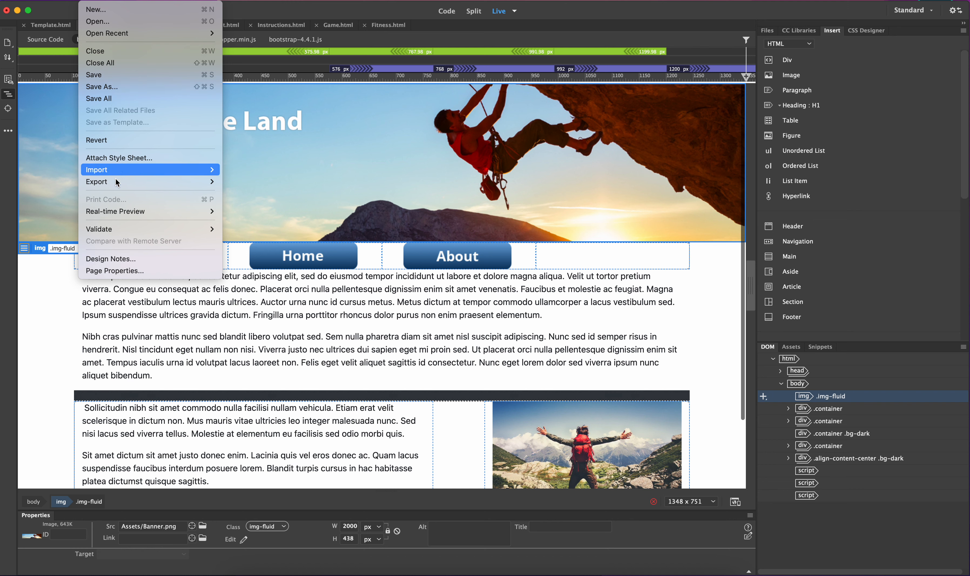
{"action": "mouse_move", "coordinate": [116, 212]}
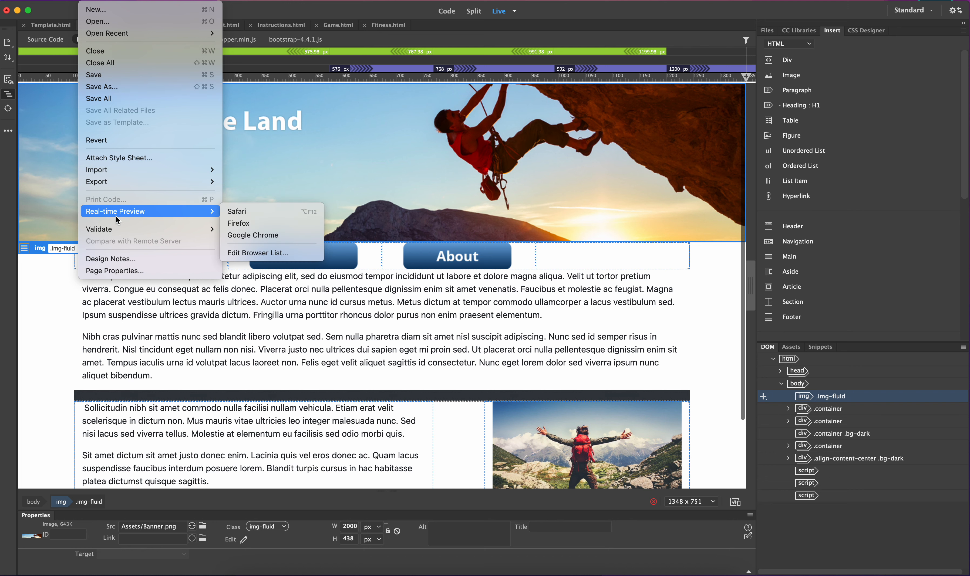
{"action": "left_click", "coordinate": [292, 212]}
{"action": "left_click", "coordinate": [518, 311]}
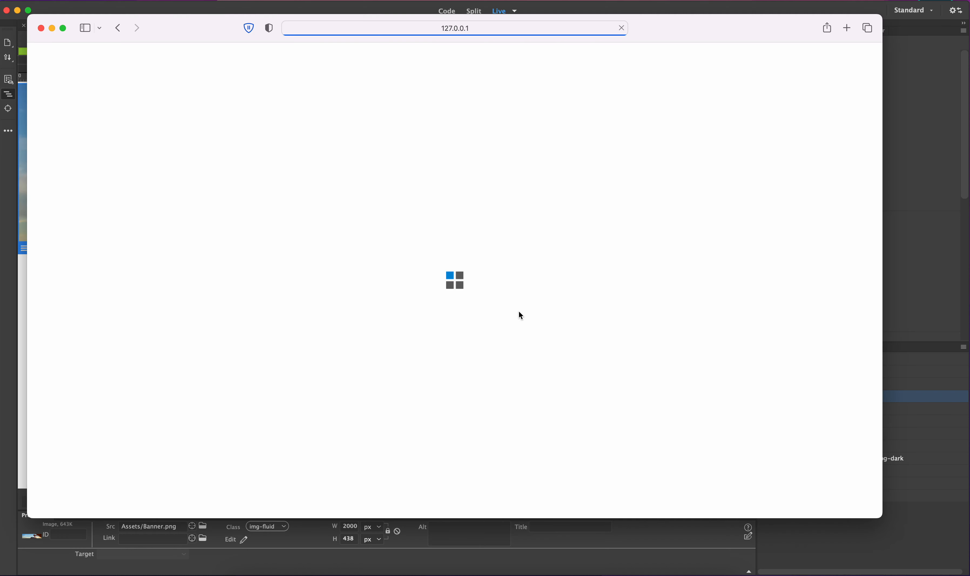
{"action": "left_click_drag", "start_coordinate": [885, 208], "coordinate": [964, 228]}
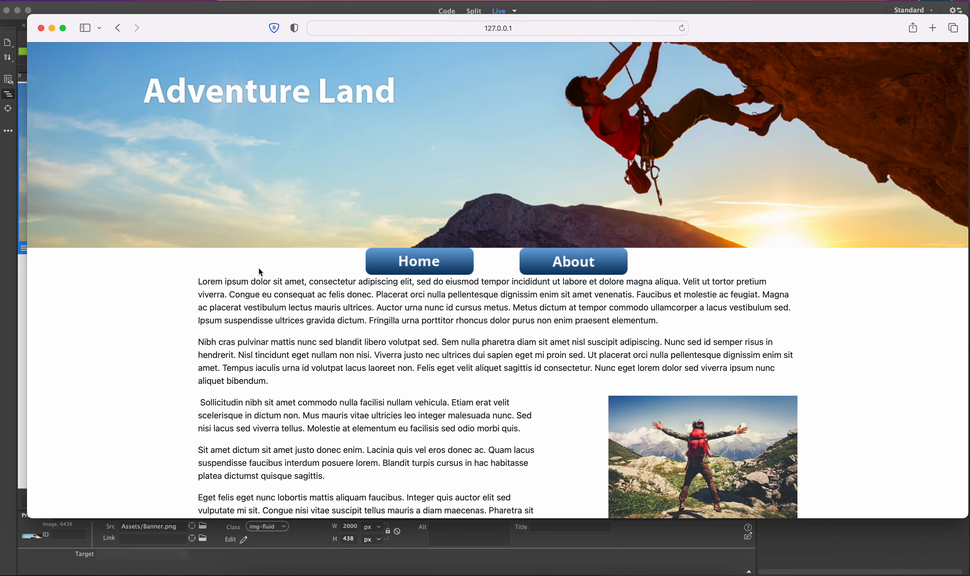
{"action": "scroll", "coordinate": [251, 297], "scroll_direction": "down", "scroll_amount": 3}
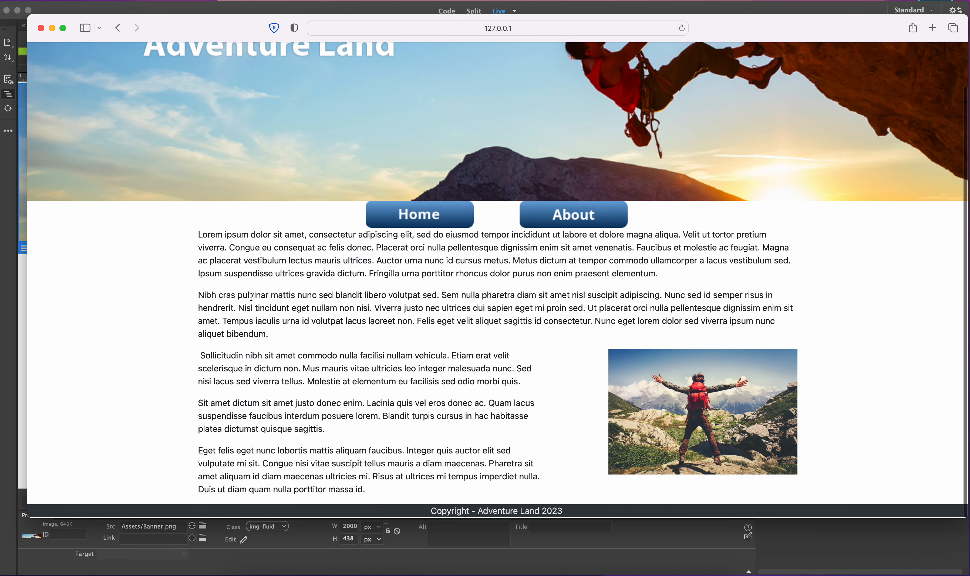
{"action": "scroll", "coordinate": [210, 150], "scroll_direction": "up", "scroll_amount": 3}
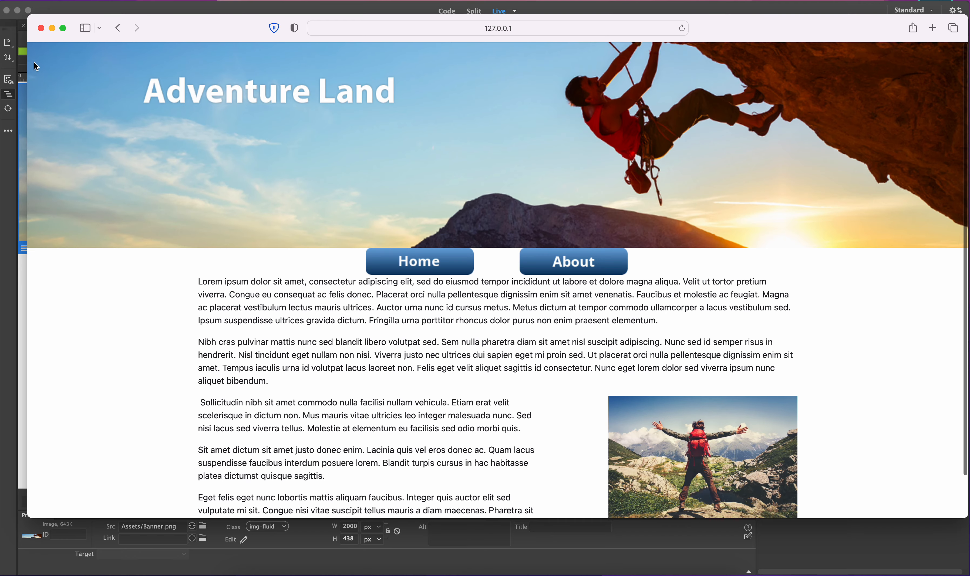
Close the preview and insert an H2 heading before the first paragraph of the content container
{"action": "left_click", "coordinate": [40, 28]}
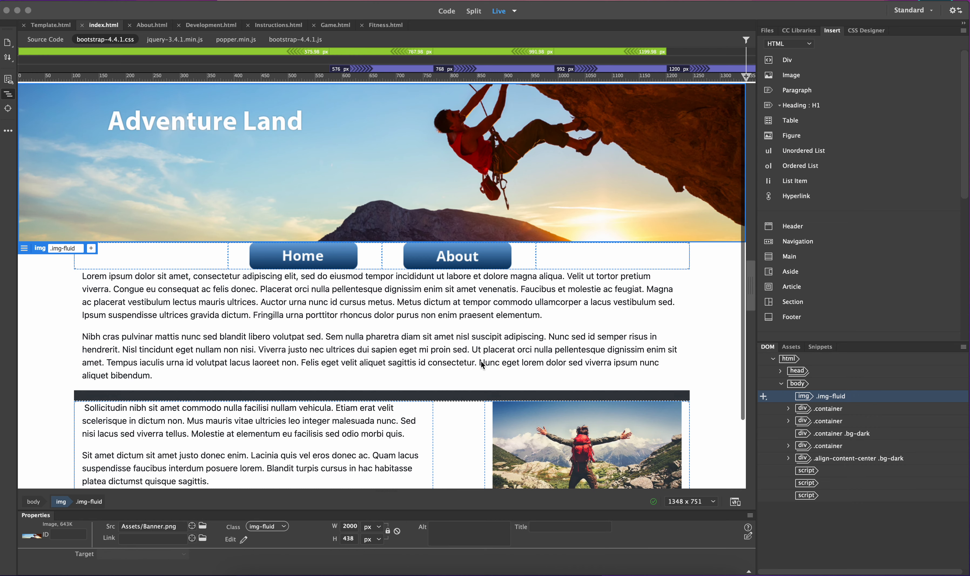
{"action": "scroll", "coordinate": [503, 388], "scroll_direction": "down", "scroll_amount": 3}
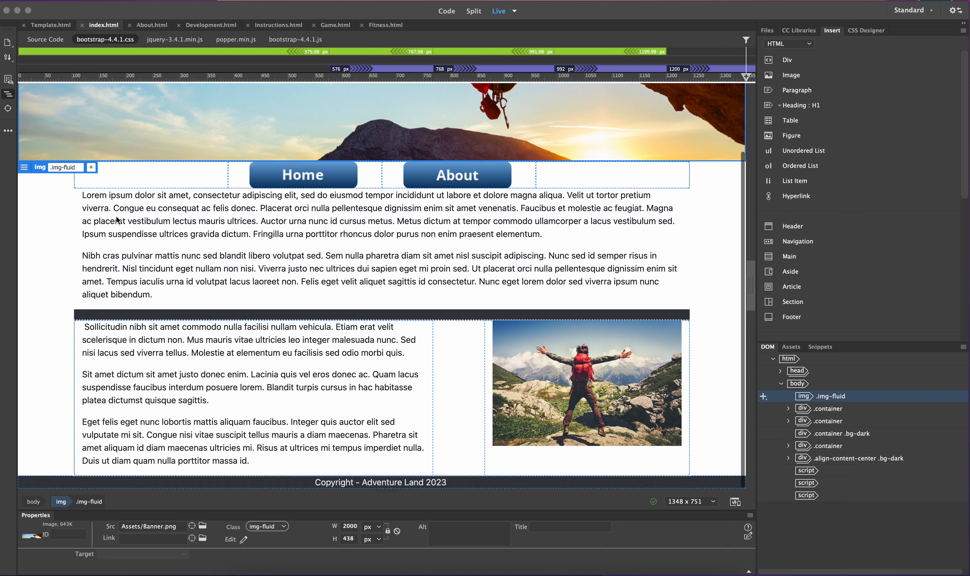
{"action": "left_click", "coordinate": [87, 196]}
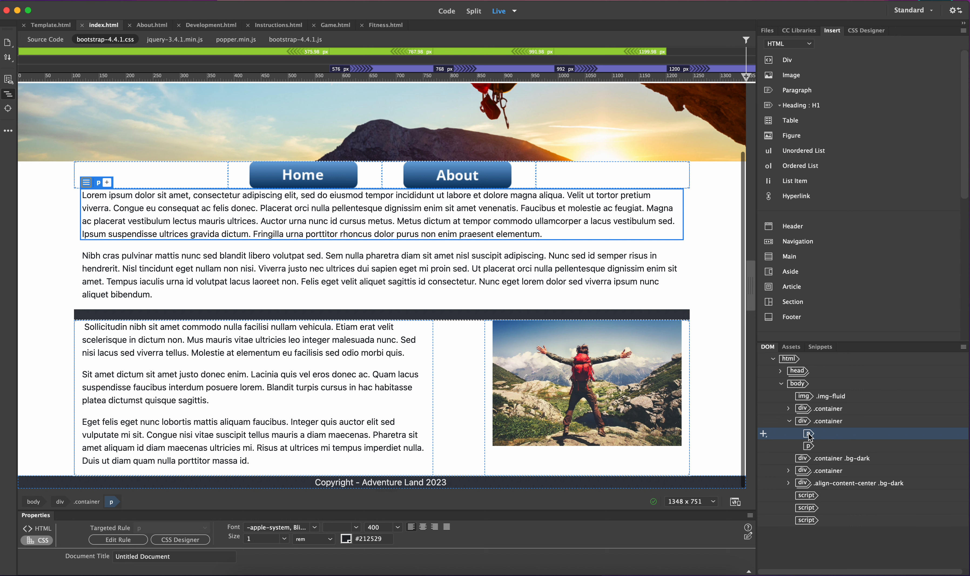
{"action": "left_click", "coordinate": [777, 43]}
{"action": "left_click", "coordinate": [777, 41]}
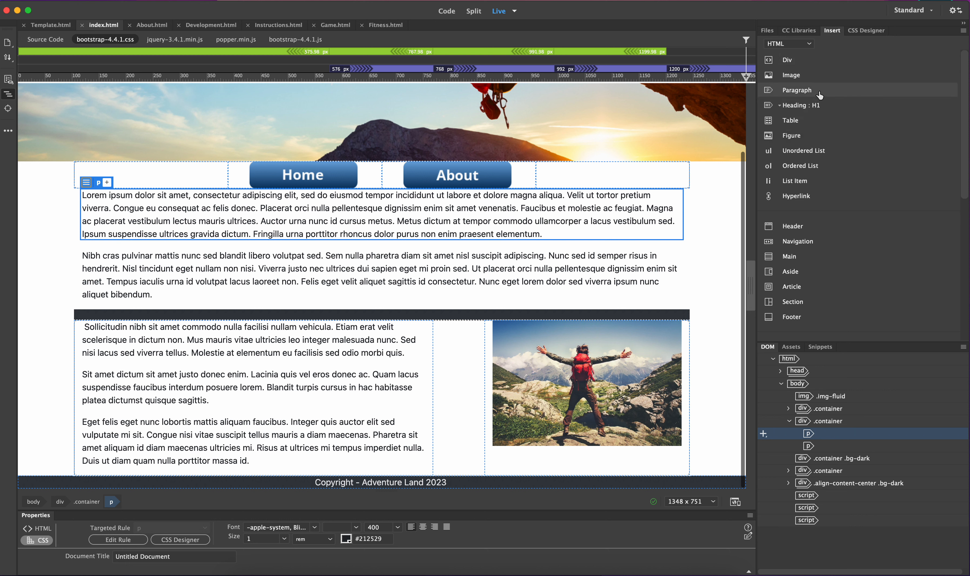
{"action": "left_click", "coordinate": [778, 106]}
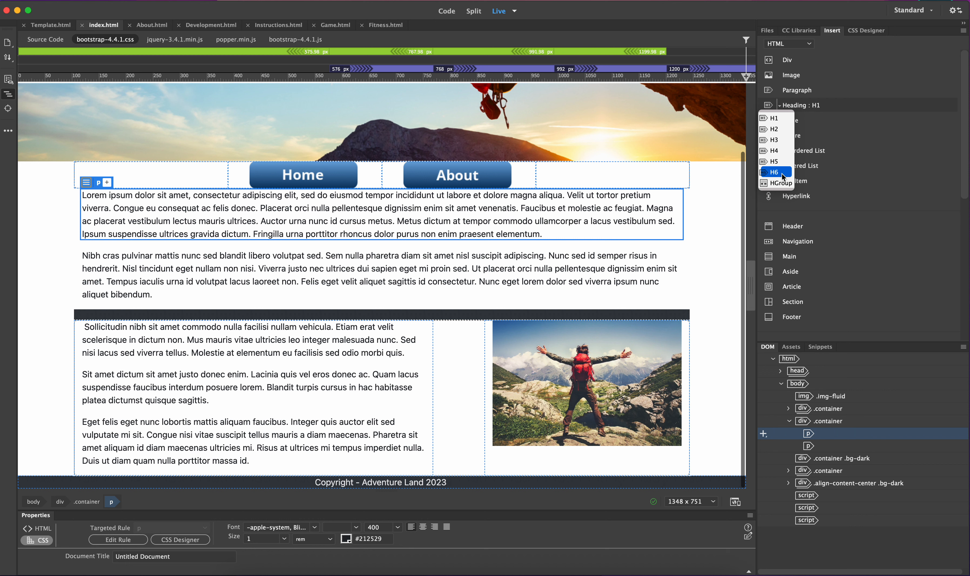
{"action": "left_click", "coordinate": [783, 131]}
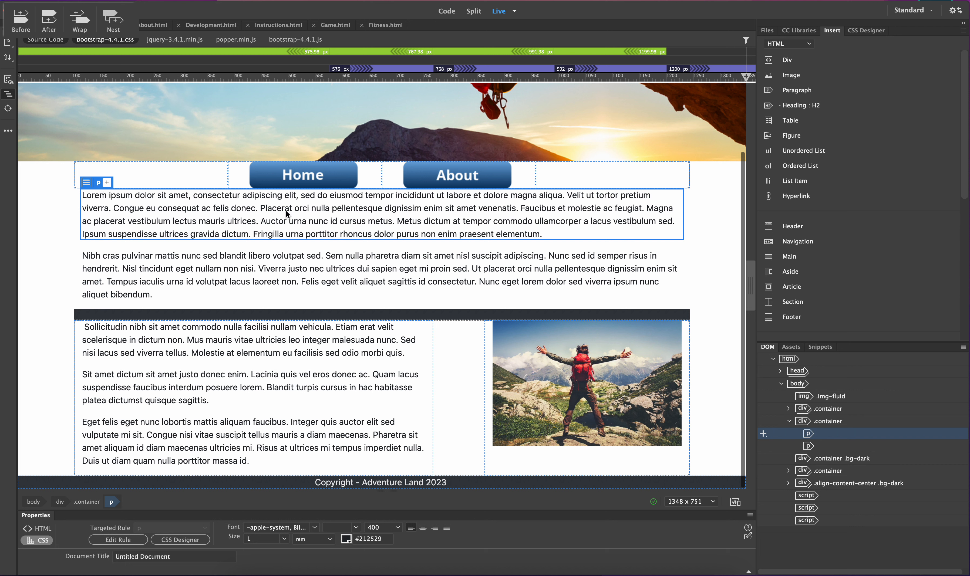
{"action": "left_click", "coordinate": [23, 23]}
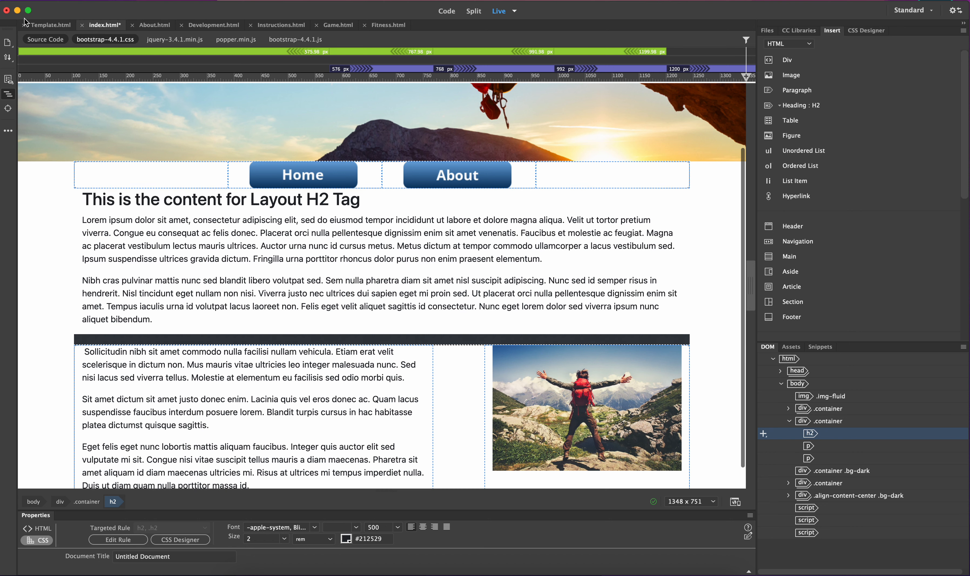
Replace the new heading's placeholder text with Welcome!
{"action": "triple_click", "coordinate": [142, 198]}
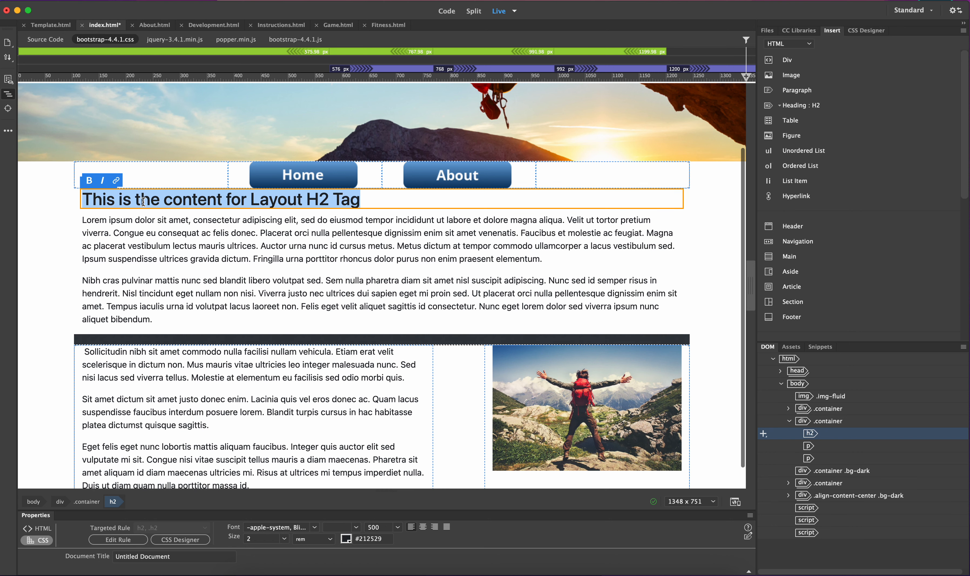
{"action": "type", "text": "Welcome!"}
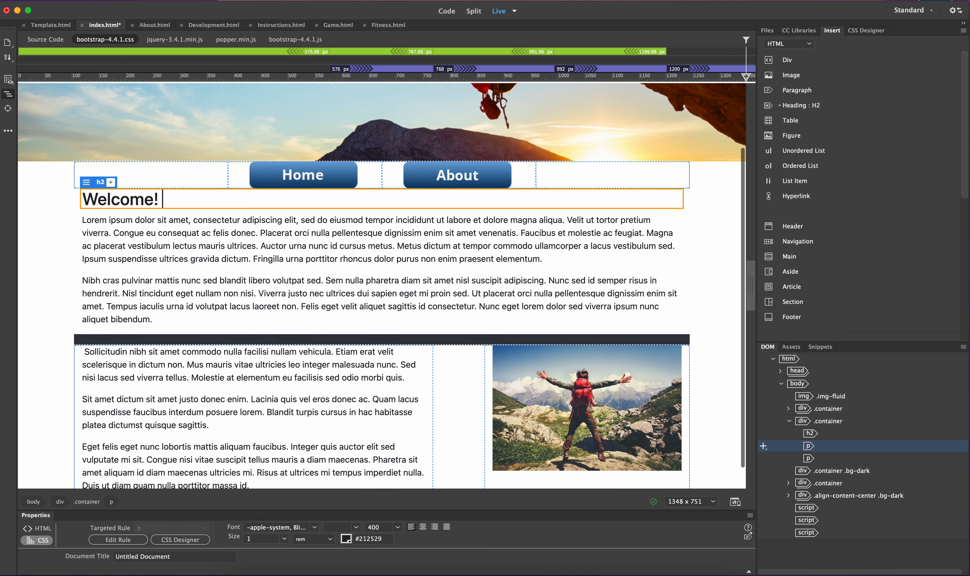
{"action": "left_click", "coordinate": [141, 205]}
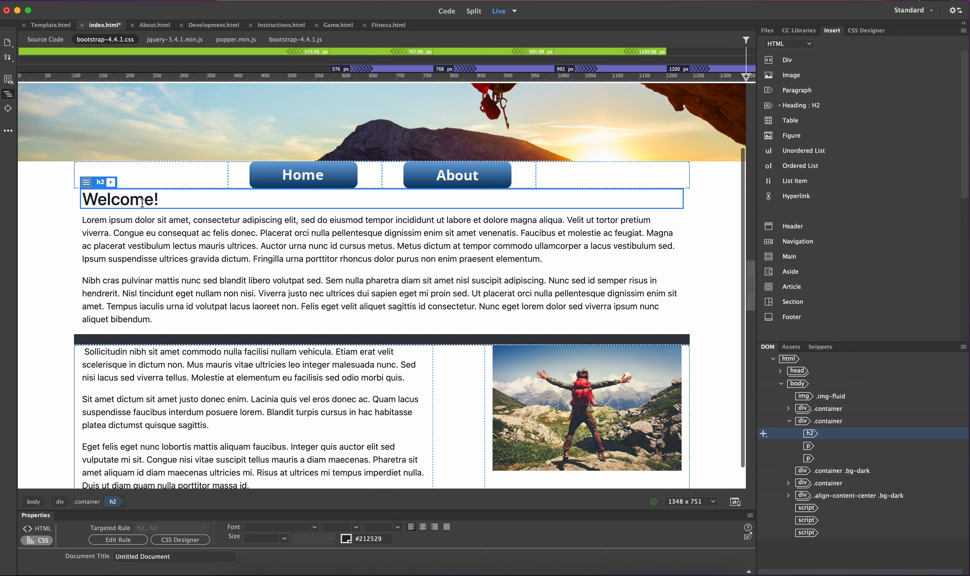
Change the Welcome! heading's format to Heading 1
{"action": "triple_click", "coordinate": [141, 205]}
{"action": "left_click", "coordinate": [165, 203]}
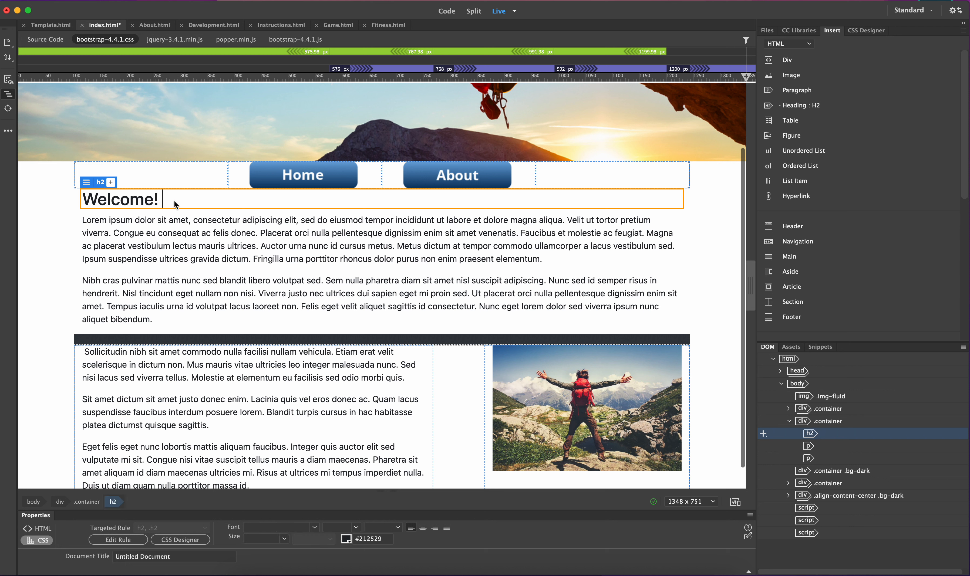
{"action": "left_click_drag", "start_coordinate": [171, 202], "coordinate": [79, 201]}
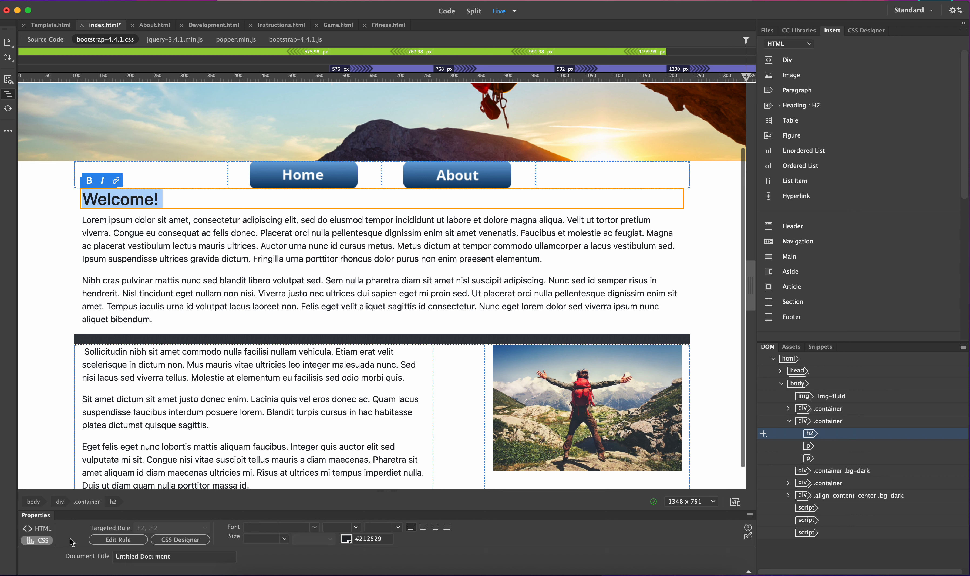
{"action": "left_click", "coordinate": [46, 530]}
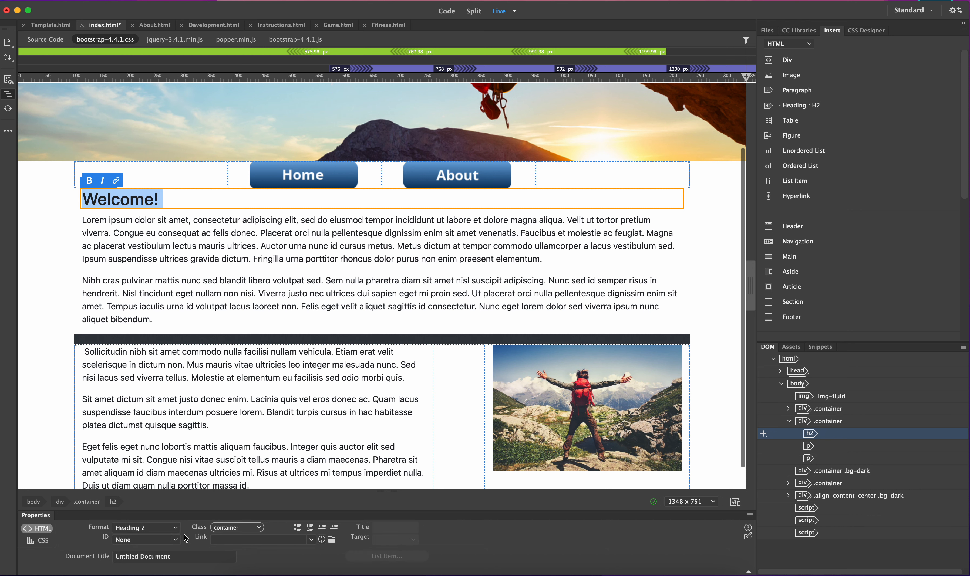
{"action": "left_click", "coordinate": [139, 529]}
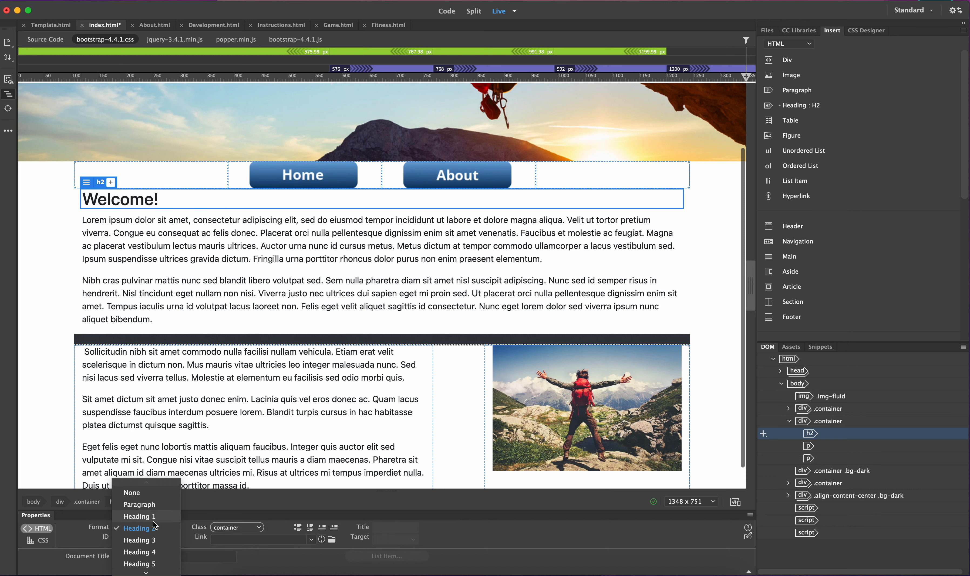
{"action": "left_click", "coordinate": [140, 516]}
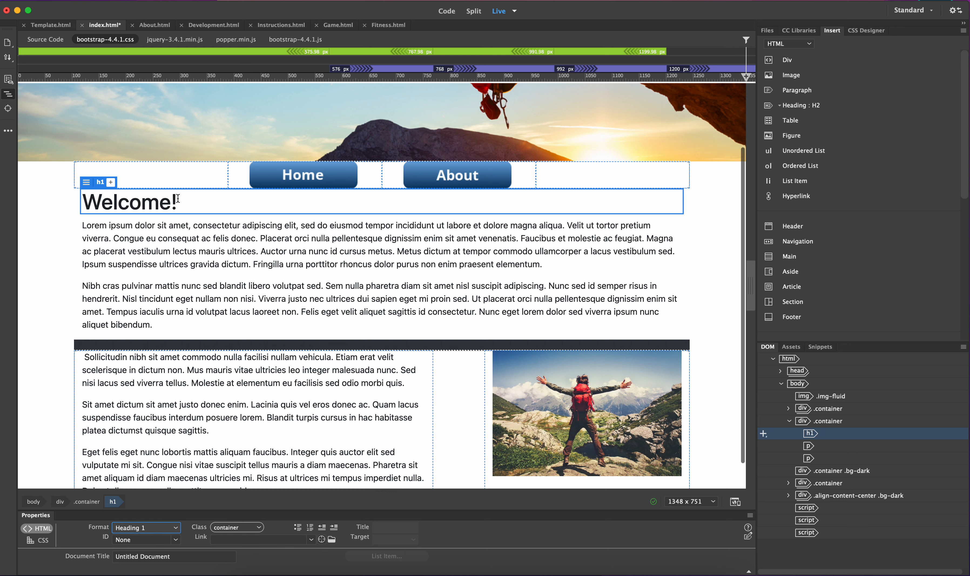
Switch the heading format to Heading 4, then Heading 6, then back to Heading 1
{"action": "left_click", "coordinate": [158, 530]}
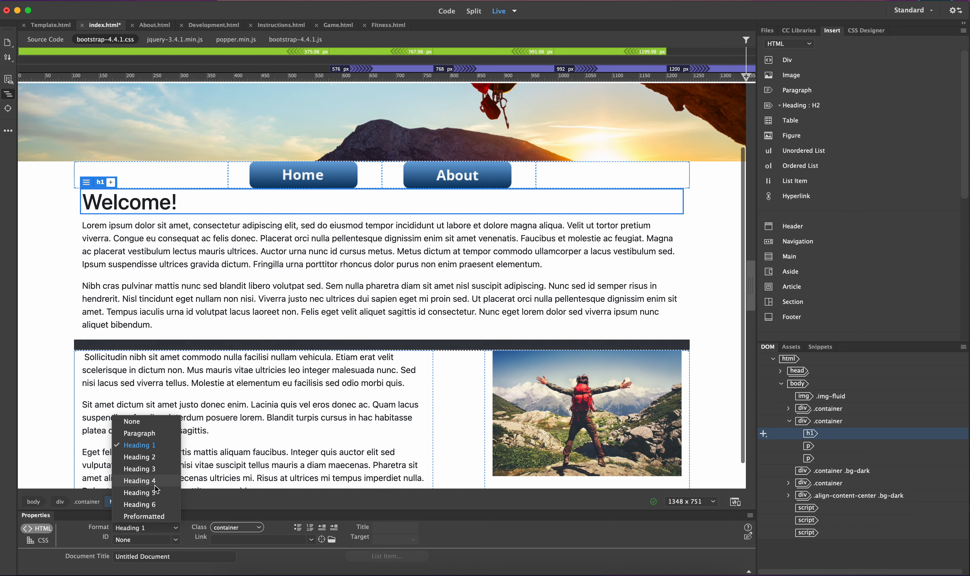
{"action": "left_click", "coordinate": [140, 481]}
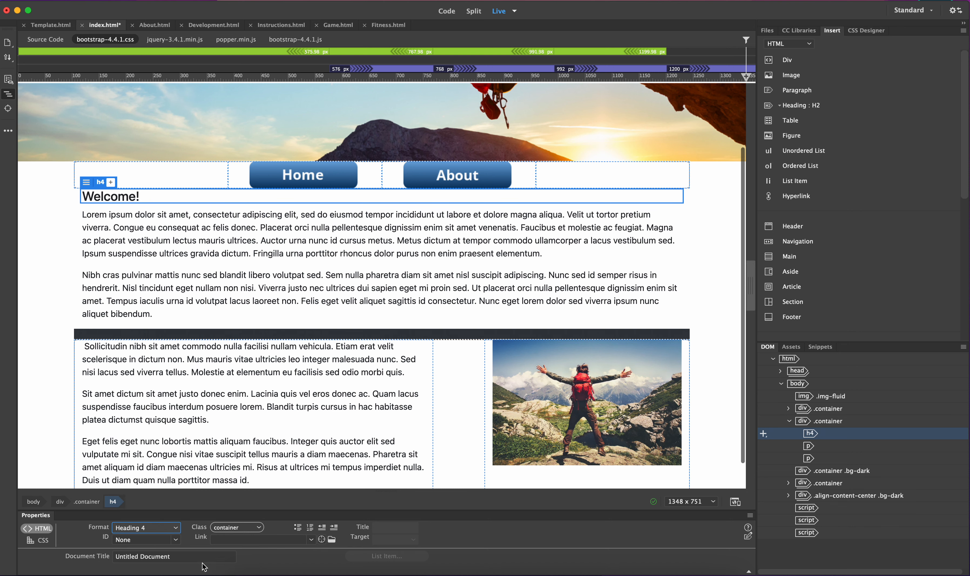
{"action": "left_click", "coordinate": [154, 528]}
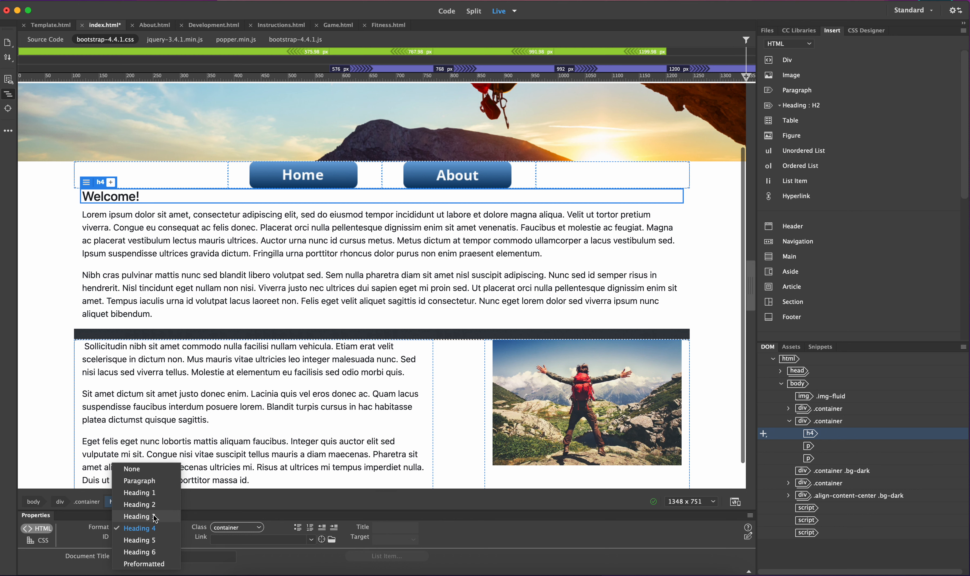
{"action": "left_click", "coordinate": [155, 554]}
{"action": "left_click", "coordinate": [163, 528]}
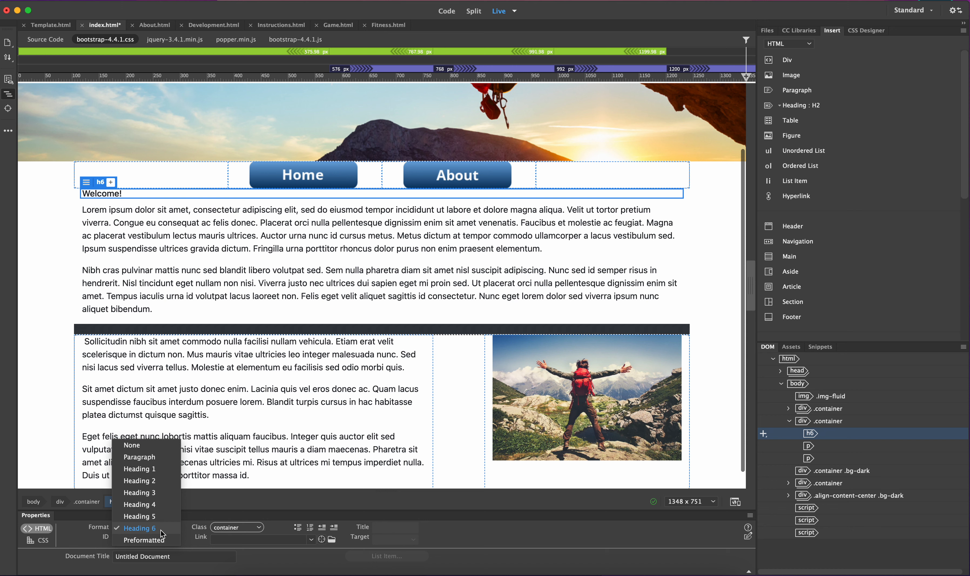
{"action": "left_click", "coordinate": [168, 474]}
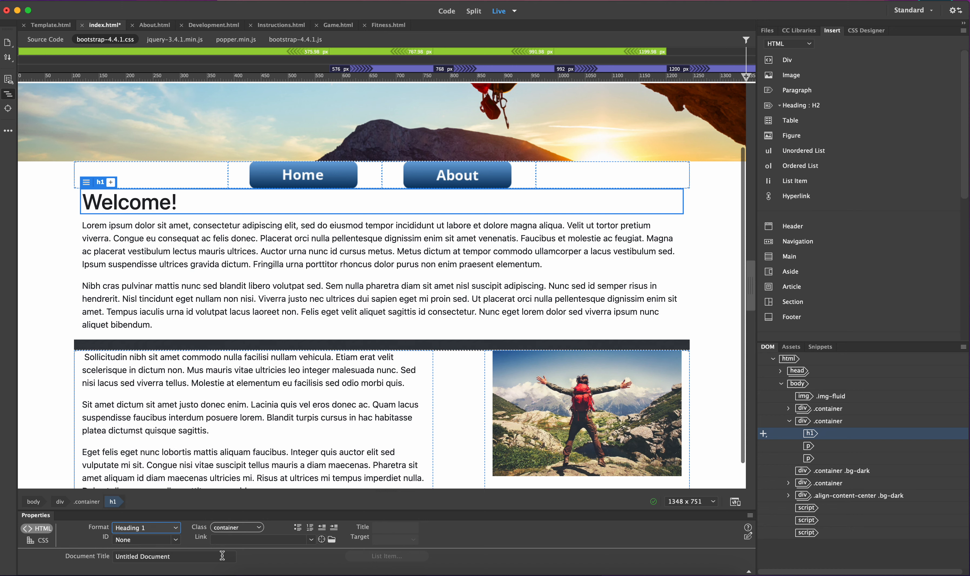
Remove the image column's offset so it sits directly beside the text column
{"action": "scroll", "coordinate": [246, 282], "scroll_direction": "down", "scroll_amount": 5}
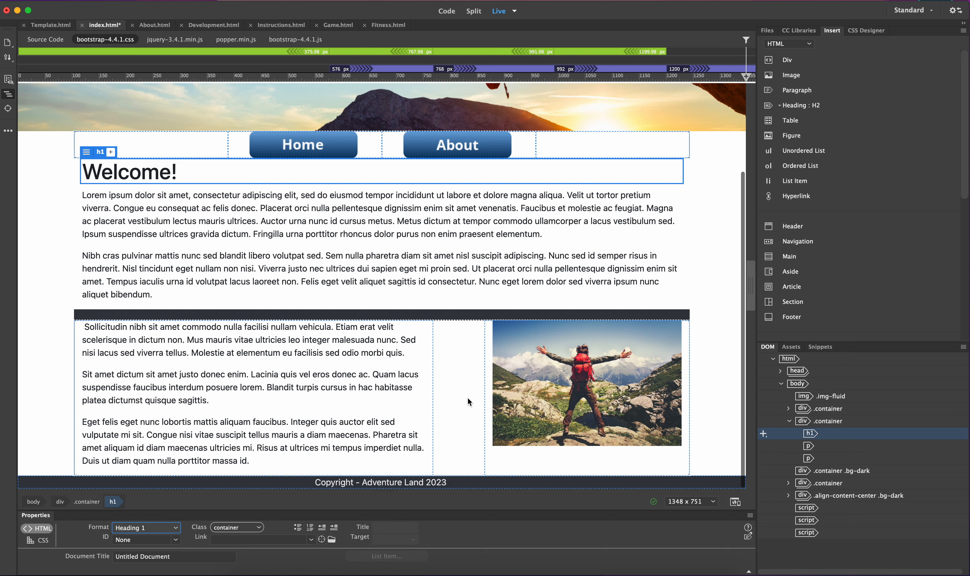
{"action": "left_click", "coordinate": [468, 398]}
{"action": "left_click_drag", "start_coordinate": [461, 393], "coordinate": [449, 397]}
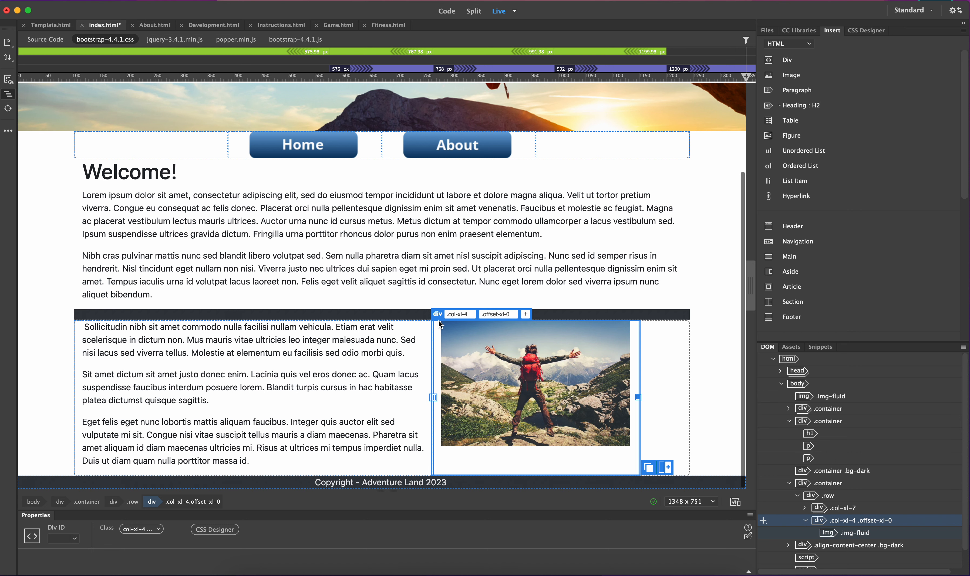
Widen the image column to span 5 grid columns
{"action": "left_click_drag", "start_coordinate": [638, 398], "coordinate": [693, 393]}
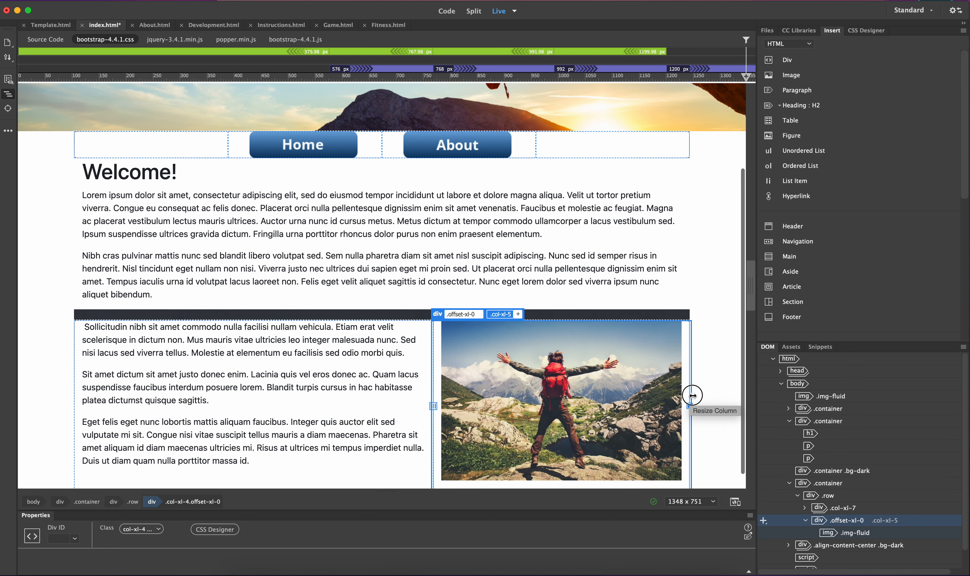
{"action": "scroll", "coordinate": [456, 383], "scroll_direction": "down", "scroll_amount": 1}
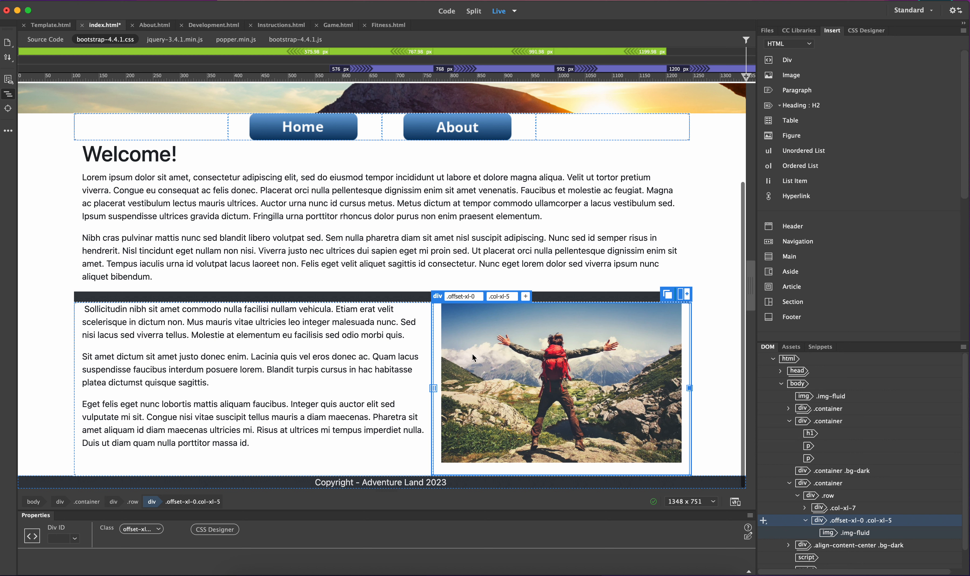
Save index.html and preview it in the browser, scrolling through the page layout before returning to the editor
{"action": "left_click", "coordinate": [736, 502]}
{"action": "left_click", "coordinate": [663, 452]}
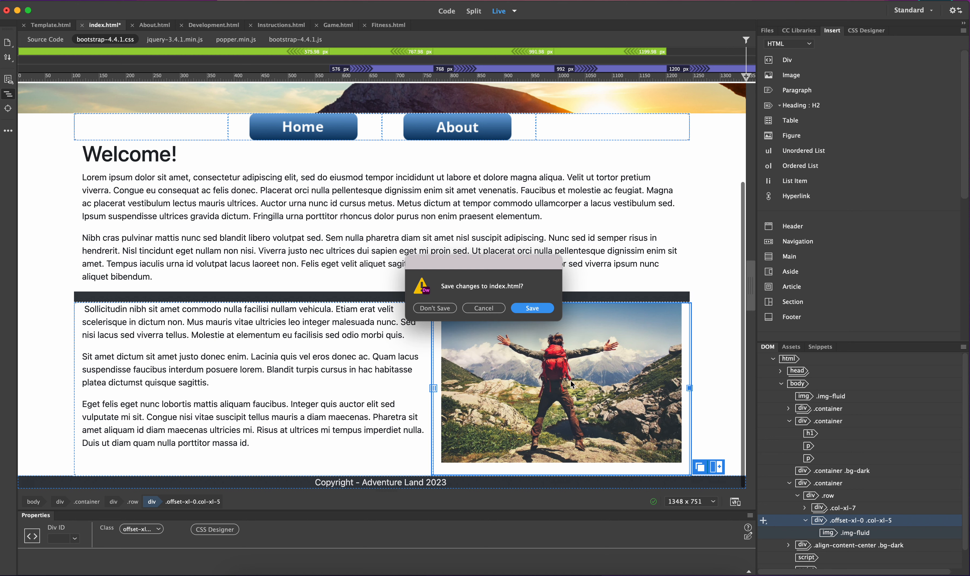
{"action": "left_click", "coordinate": [528, 307]}
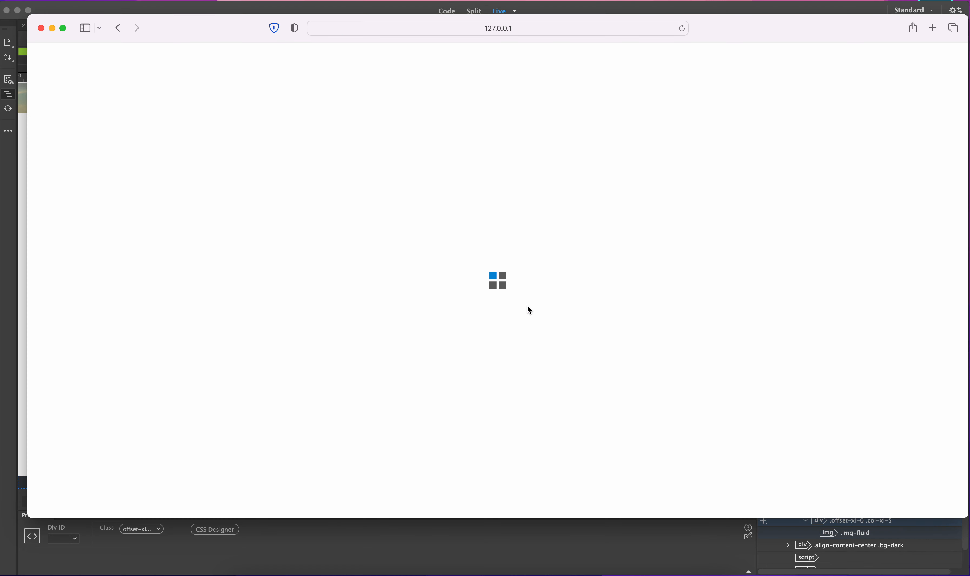
{"action": "scroll", "coordinate": [528, 307], "scroll_direction": "down", "scroll_amount": 5}
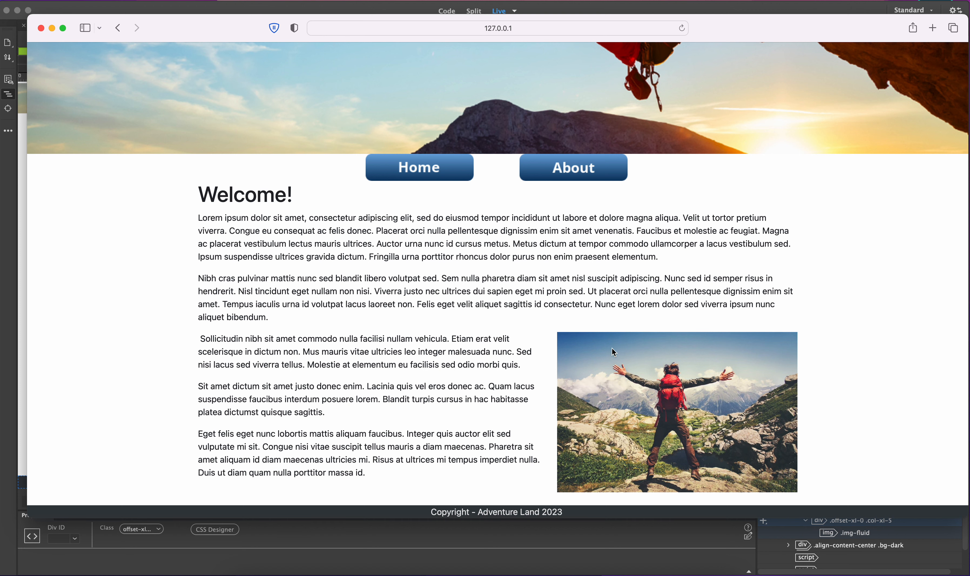
{"action": "scroll", "coordinate": [632, 400], "scroll_direction": "up", "scroll_amount": 3}
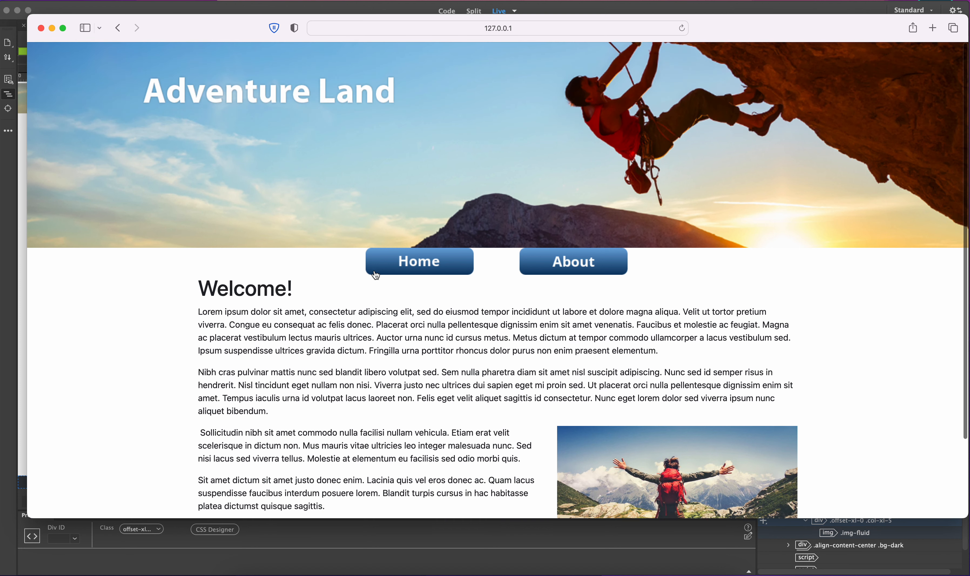
{"action": "left_click", "coordinate": [40, 28]}
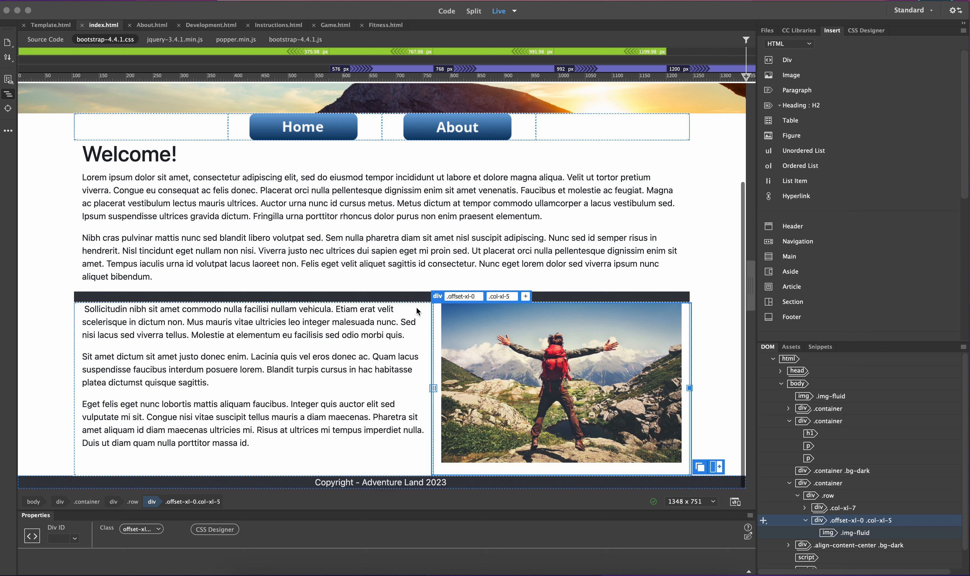
{"action": "left_click", "coordinate": [452, 222]}
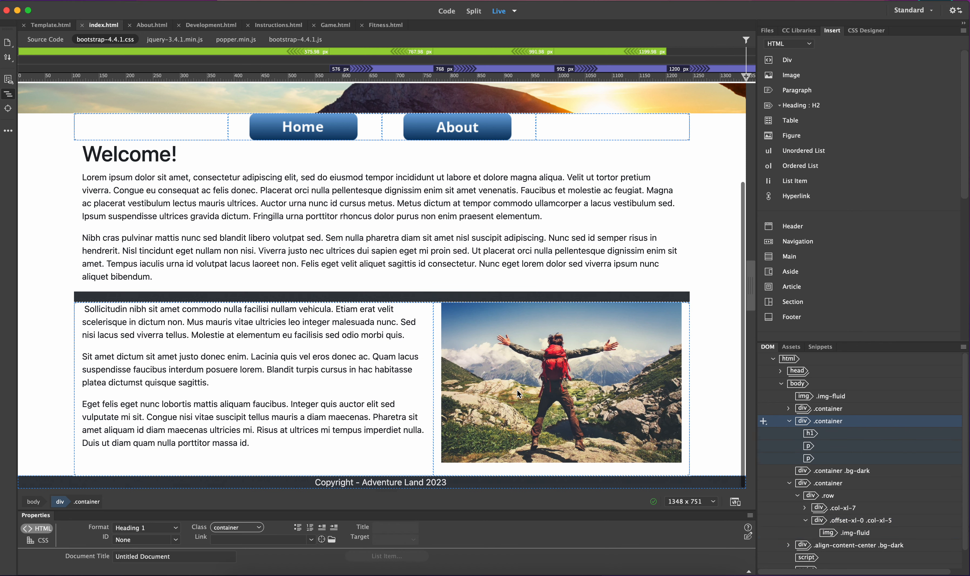